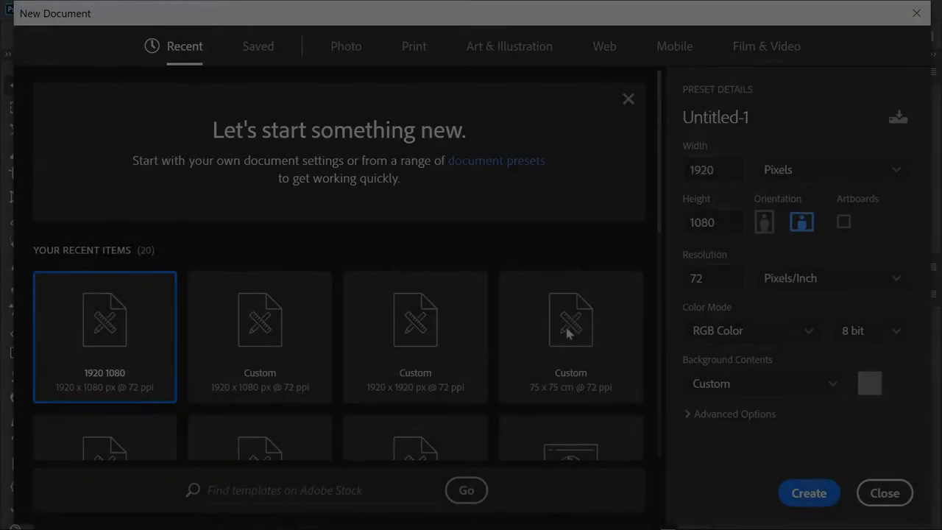
# - Create a new document 50 cm wide and 50 cm high, measured in centimetres
pyautogui.click(886, 173)
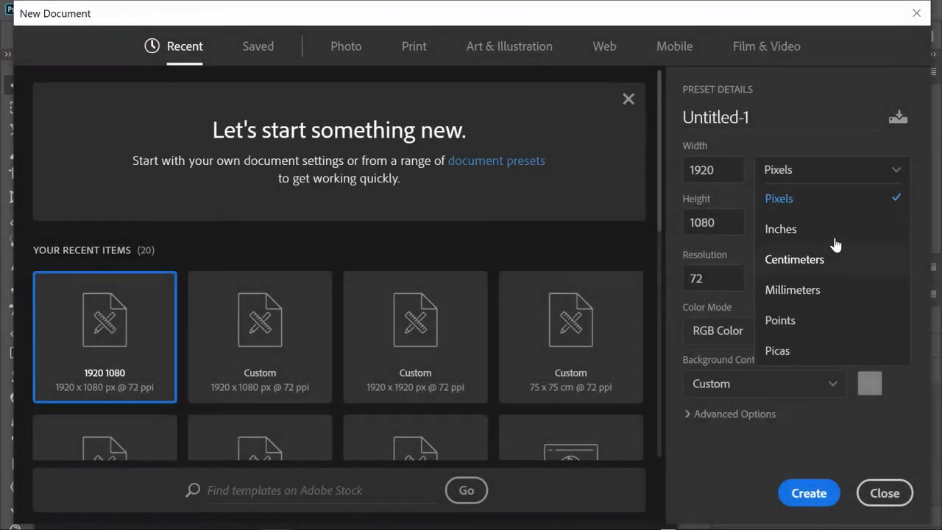
pyautogui.click(795, 255)
pyautogui.write('50')
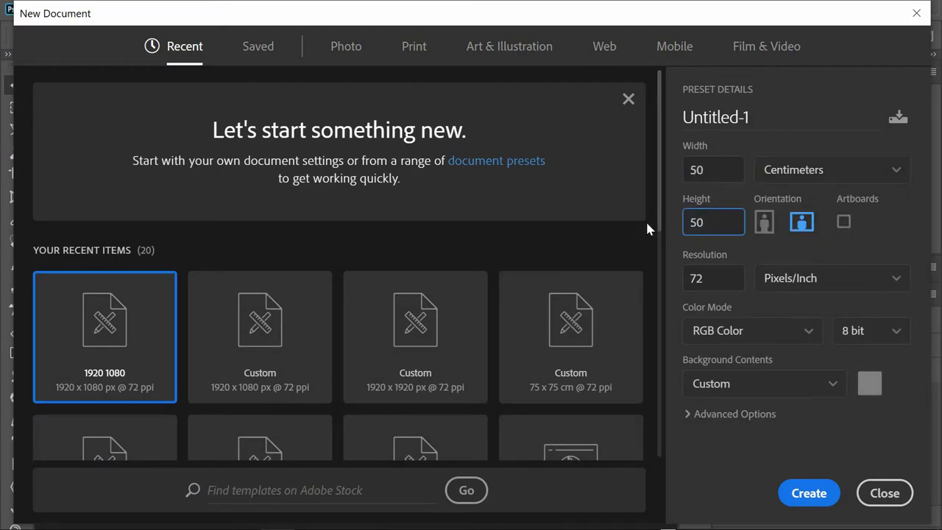
pyautogui.click(816, 499)
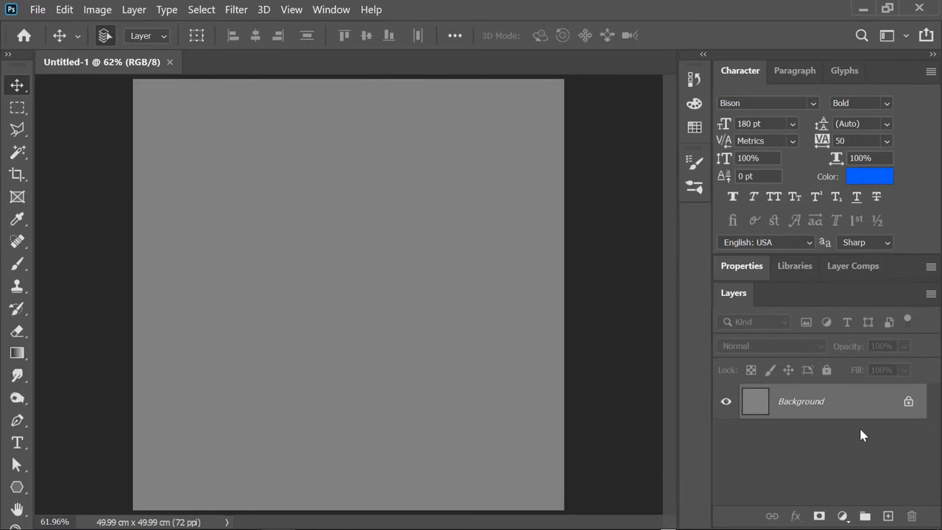
# - Add a new layer and turn it into a preset 3D cube mesh
pyautogui.click(888, 516)
pyautogui.click(263, 8)
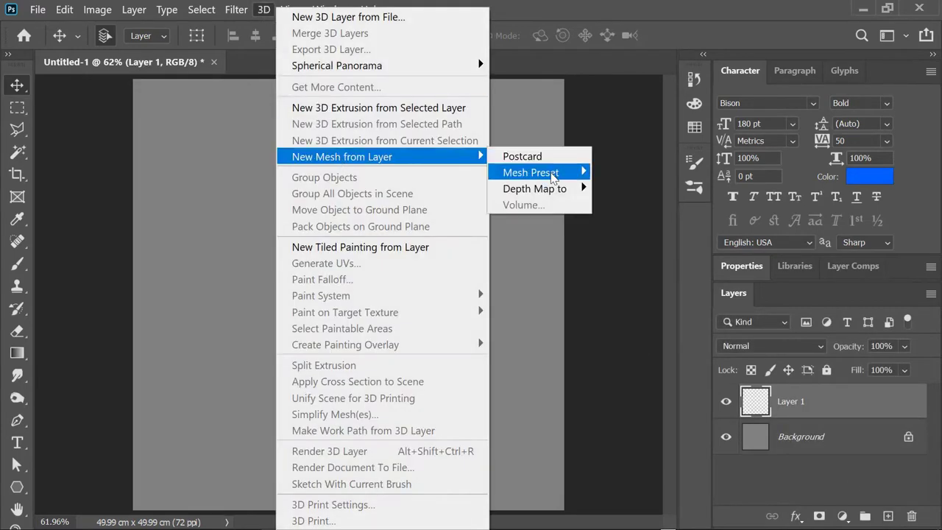
pyautogui.moveTo(531, 172)
pyautogui.click(629, 171)
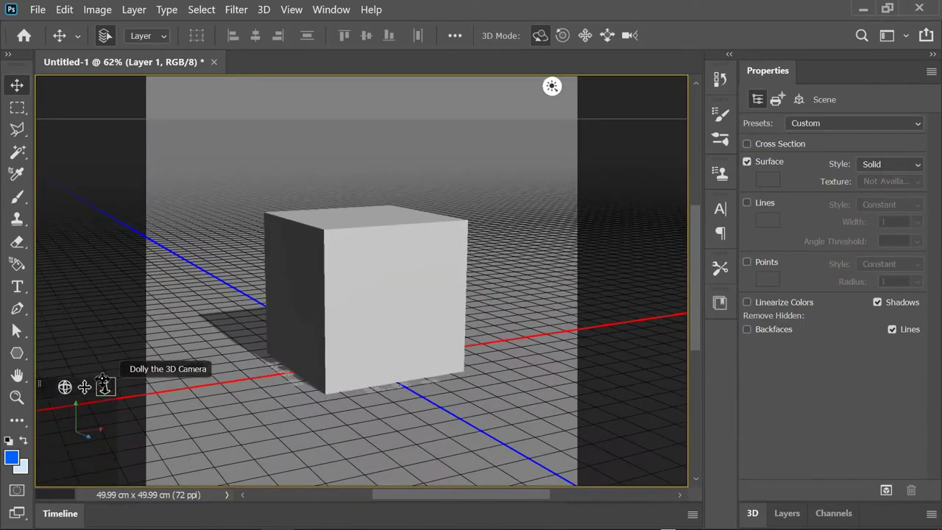
pyautogui.click(389, 293)
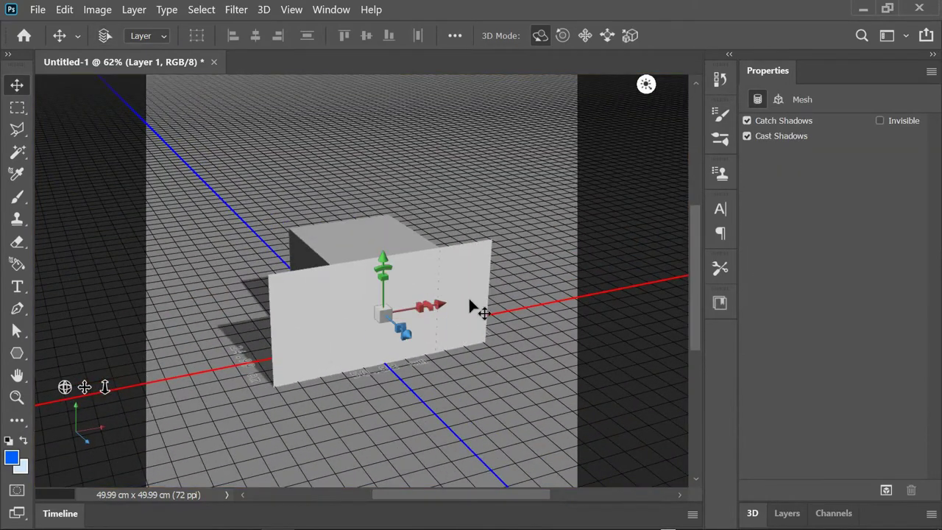
# - Expand the side panels and switch to the 3D workspace
pyautogui.click(729, 54)
pyautogui.click(887, 36)
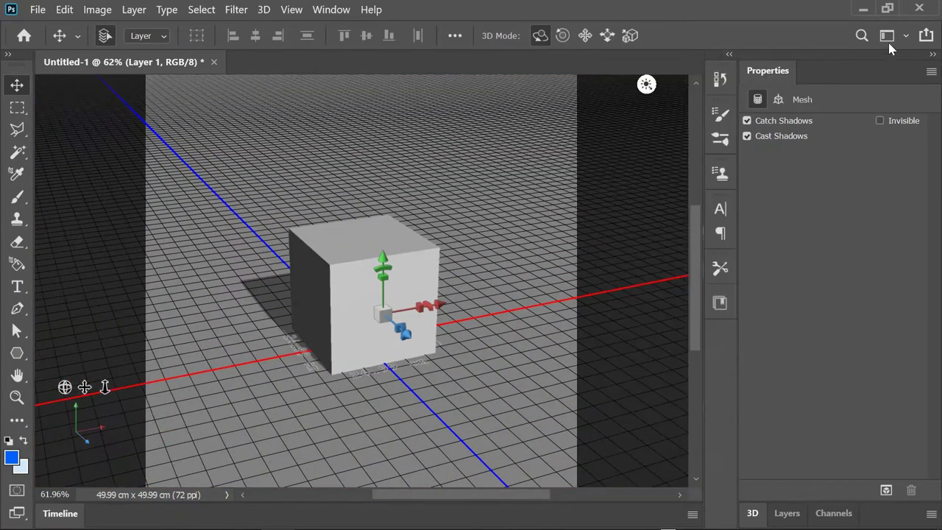
pyautogui.click(876, 56)
# - Stretch the cube along X into a long block about 108.73 cm
pyautogui.click(608, 176)
pyautogui.moveTo(346, 310)
pyautogui.mouseDown()
pyautogui.moveTo(420, 269)
pyautogui.moveTo(471, 258)
pyautogui.mouseUp()
pyautogui.moveTo(133, 414); pyautogui.dragTo(120, 346)
pyautogui.moveTo(333, 287); pyautogui.dragTo(362, 274)
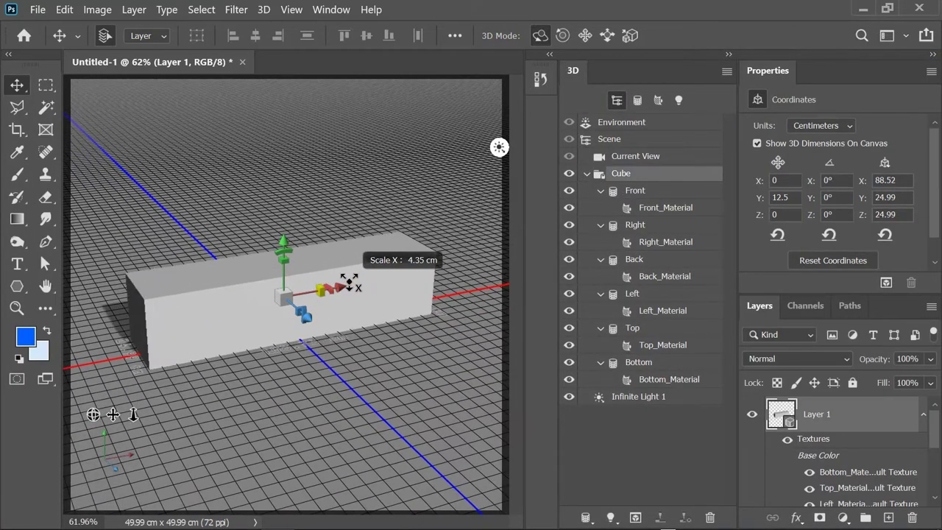
pyautogui.click(587, 173)
# - Duplicate the block, push the copy back on Z, make it taller, and ground it
pyautogui.rightClick(625, 177)
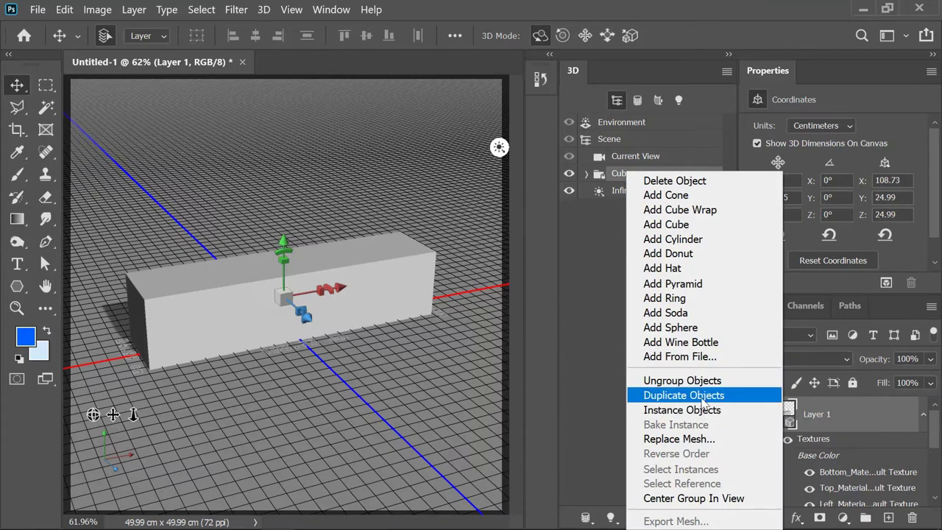
pyautogui.click(677, 395)
pyautogui.moveTo(93, 415); pyautogui.dragTo(608, 283)
pyautogui.click(625, 208)
pyautogui.moveTo(340, 298); pyautogui.dragTo(302, 302)
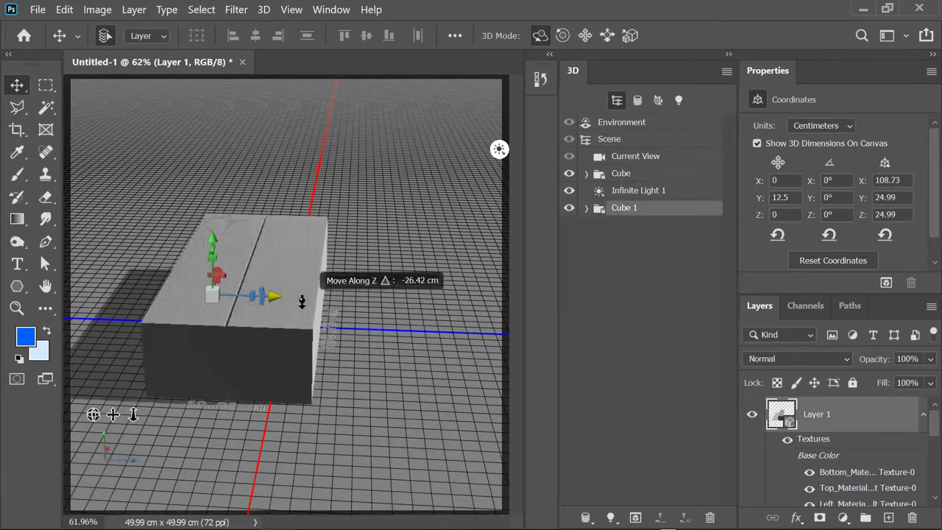
pyautogui.moveTo(93, 415); pyautogui.dragTo(96, 412)
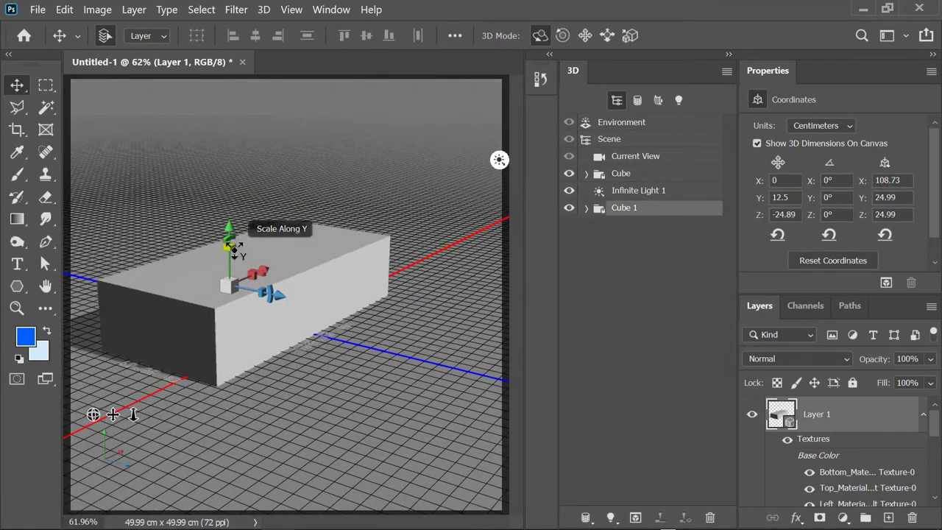
pyautogui.moveTo(230, 245); pyautogui.dragTo(245, 226)
pyautogui.scroll(-1, 811, 121)
pyautogui.click(854, 259)
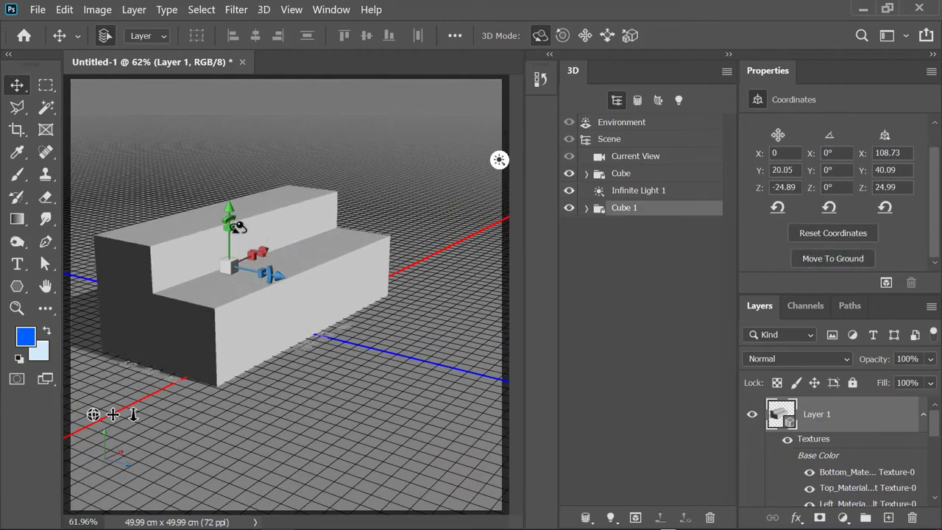
# - Duplicate Cube 1 into a taller top step behind it on the ground, then add Layer 2
pyautogui.moveTo(93, 415); pyautogui.dragTo(110, 412)
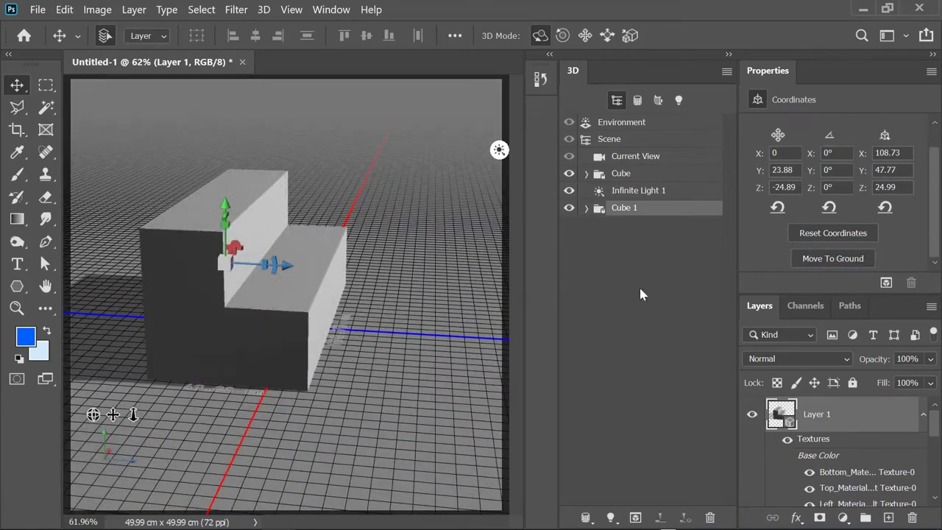
pyautogui.rightClick(635, 210)
pyautogui.click(688, 404)
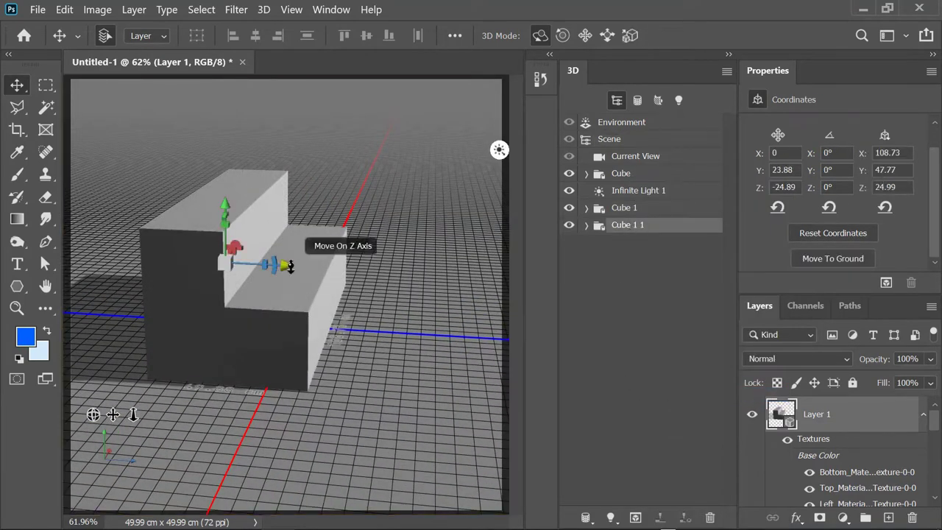
pyautogui.moveTo(282, 264); pyautogui.dragTo(243, 263)
pyautogui.moveTo(159, 221); pyautogui.dragTo(158, 185)
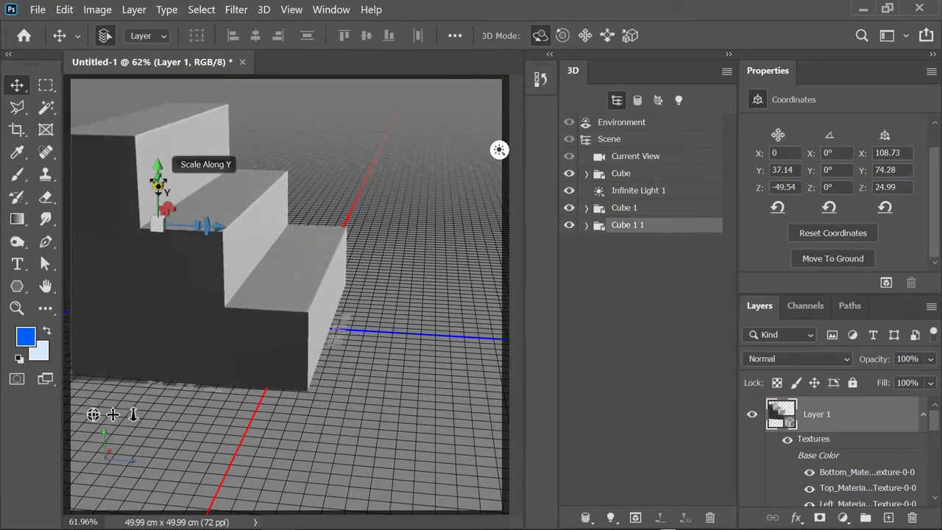
pyautogui.click(865, 262)
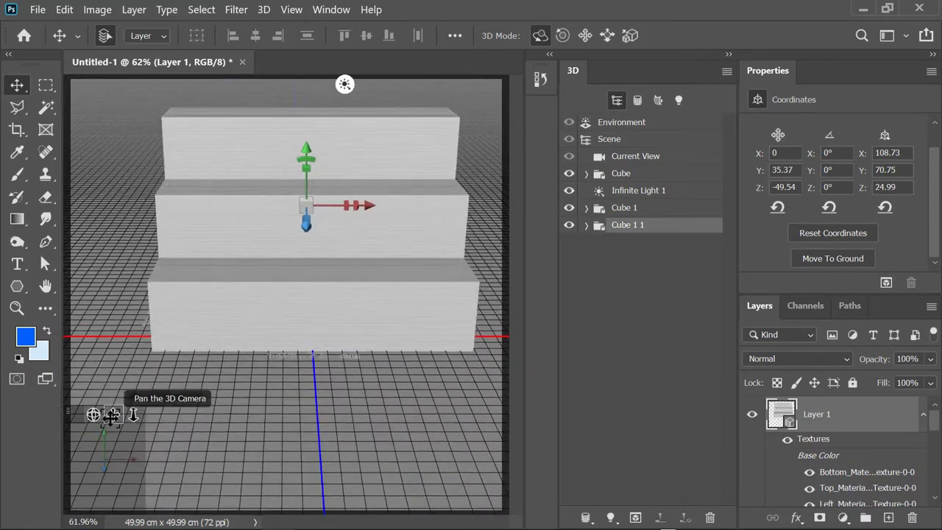
pyautogui.click(888, 517)
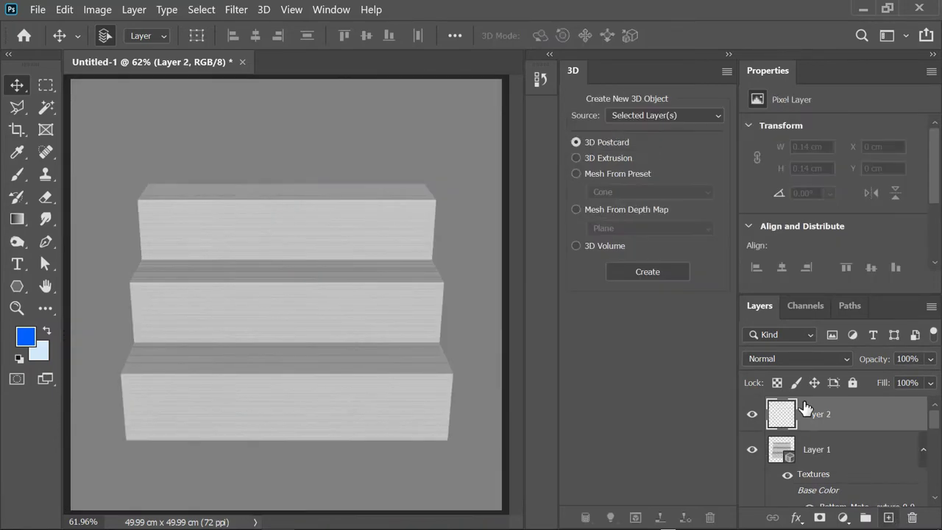
# - Create a preset cone mesh on Layer 2, add a new layer, and hide the cone
pyautogui.click(263, 10)
pyautogui.moveTo(530, 172)
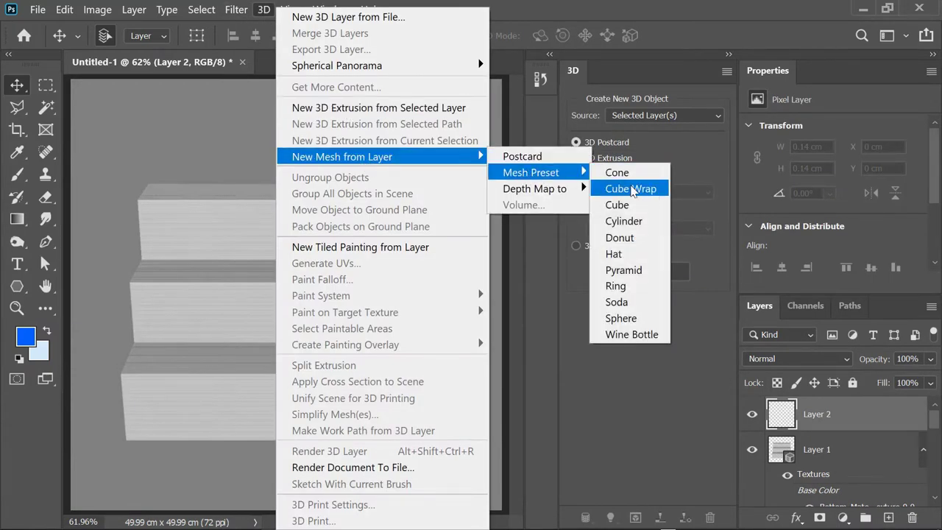
pyautogui.click(617, 172)
pyautogui.click(905, 35)
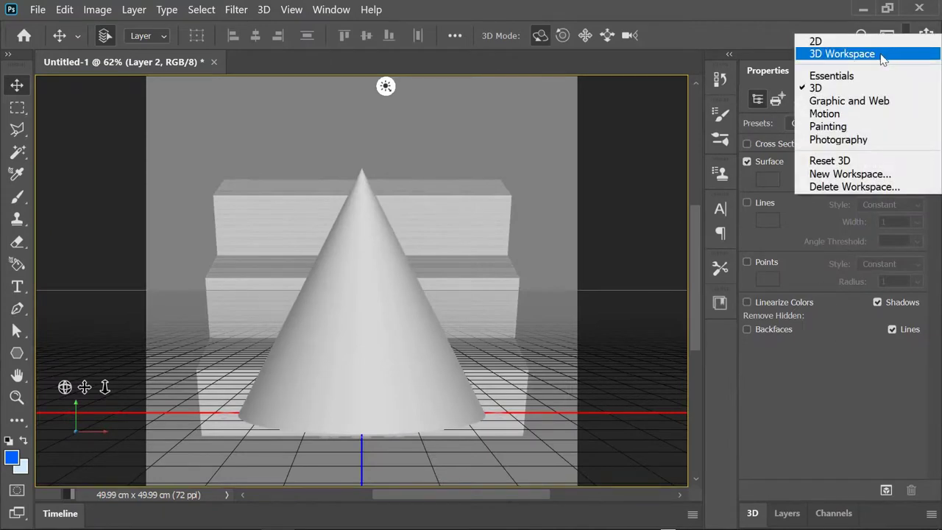
pyautogui.click(841, 52)
pyautogui.click(888, 517)
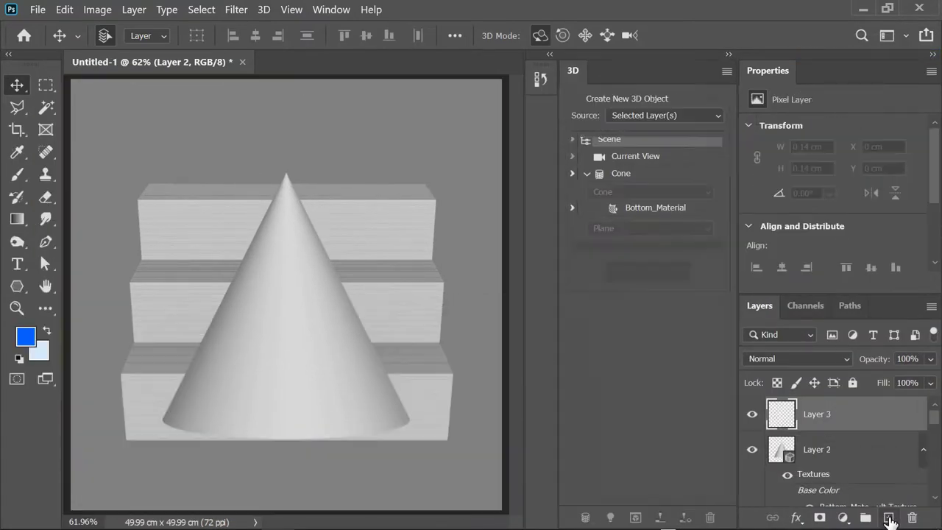
pyautogui.click(752, 449)
# - Create a preset cylinder mesh on Layer 3 and enlarge the layers list
pyautogui.click(264, 10)
pyautogui.moveTo(531, 172)
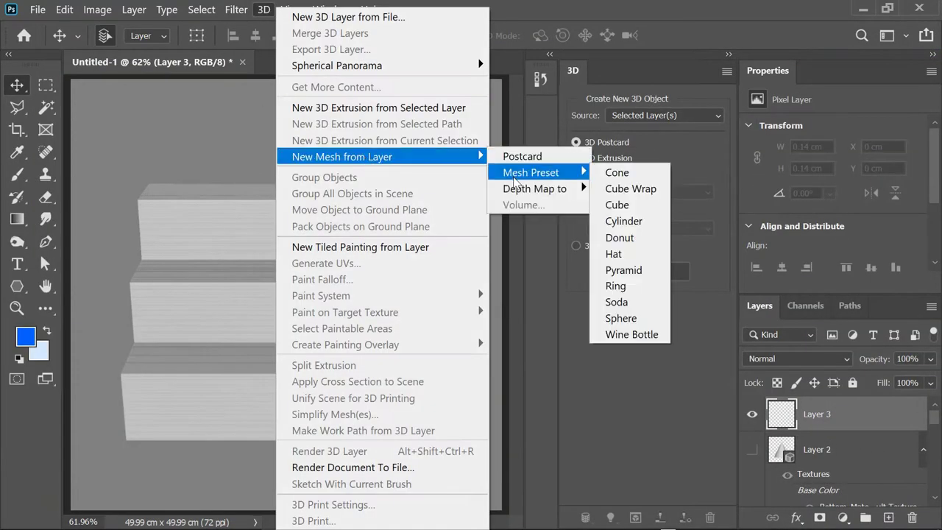
pyautogui.click(623, 220)
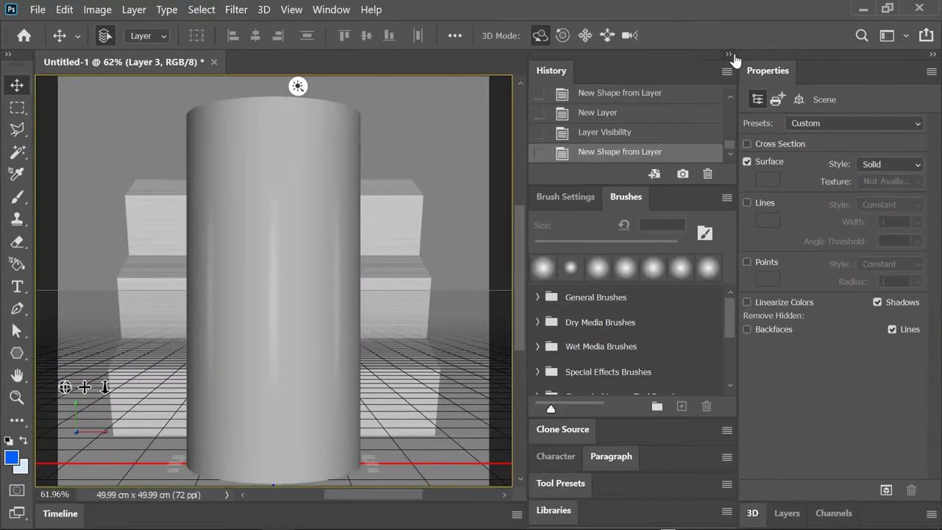
pyautogui.click(894, 34)
pyautogui.click(810, 89)
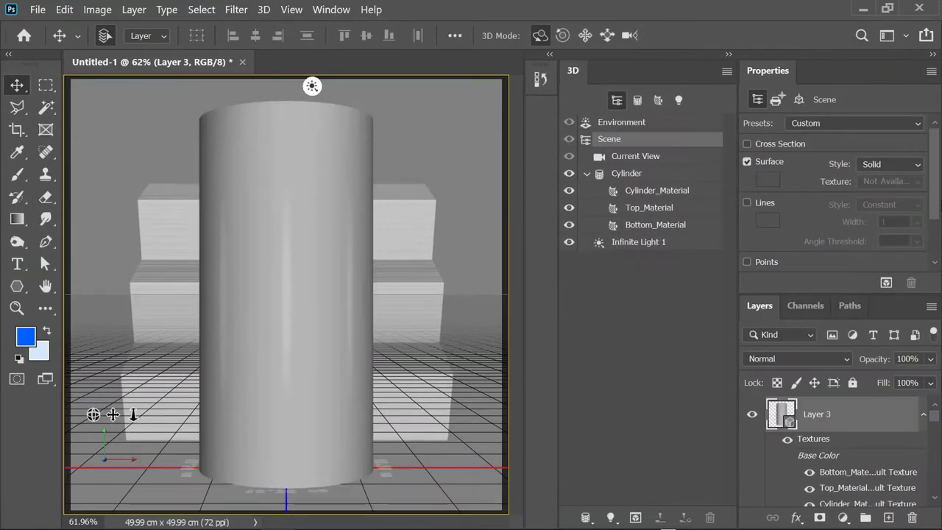
pyautogui.moveTo(878, 294); pyautogui.dragTo(881, 217)
# - Hide the cylinder layer and create a preset donut mesh on a new layer
pyautogui.click(752, 392)
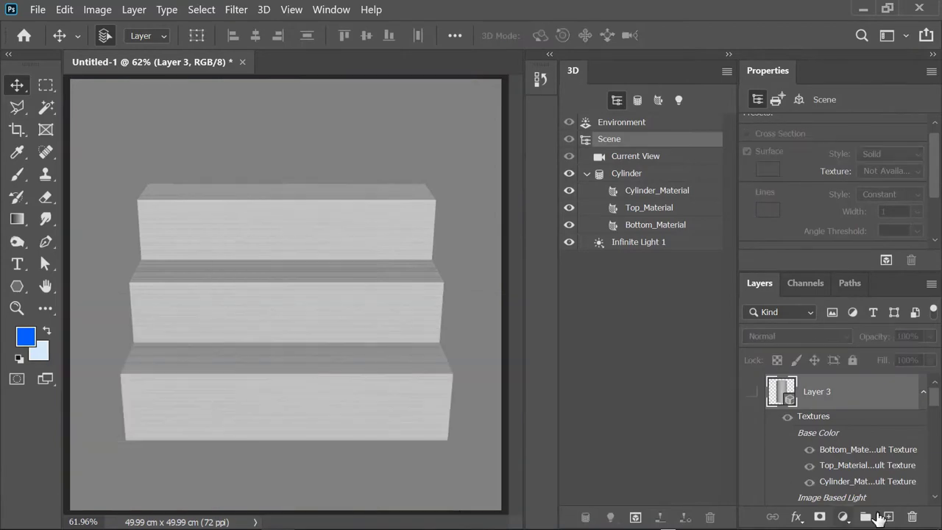
pyautogui.click(888, 516)
pyautogui.click(263, 9)
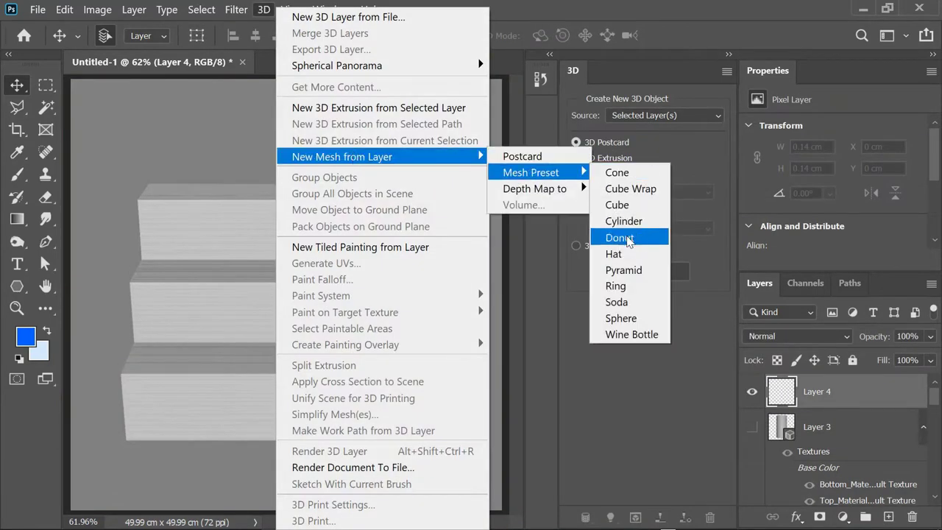
pyautogui.click(628, 238)
pyautogui.click(802, 519)
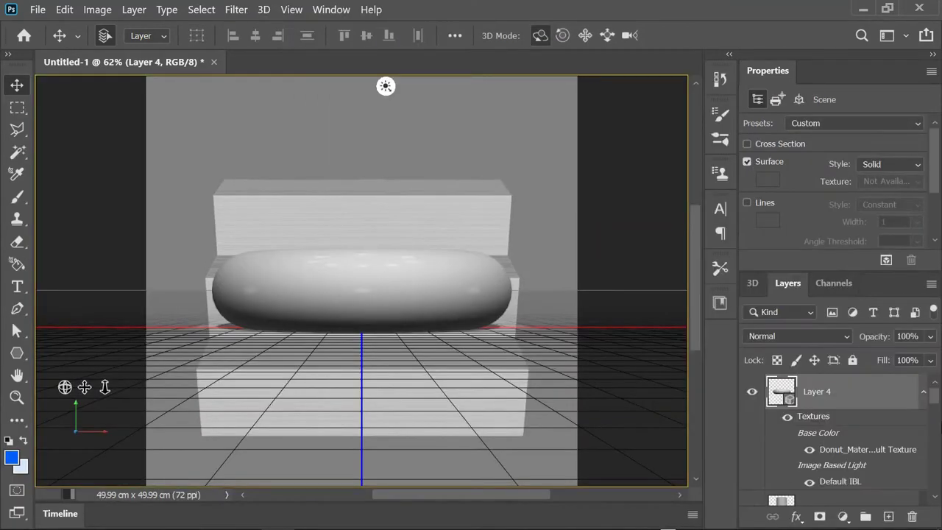
# - Hide the donut, then create a preset hat mesh on a new layer and hide it
pyautogui.click(888, 517)
pyautogui.click(752, 427)
pyautogui.click(264, 9)
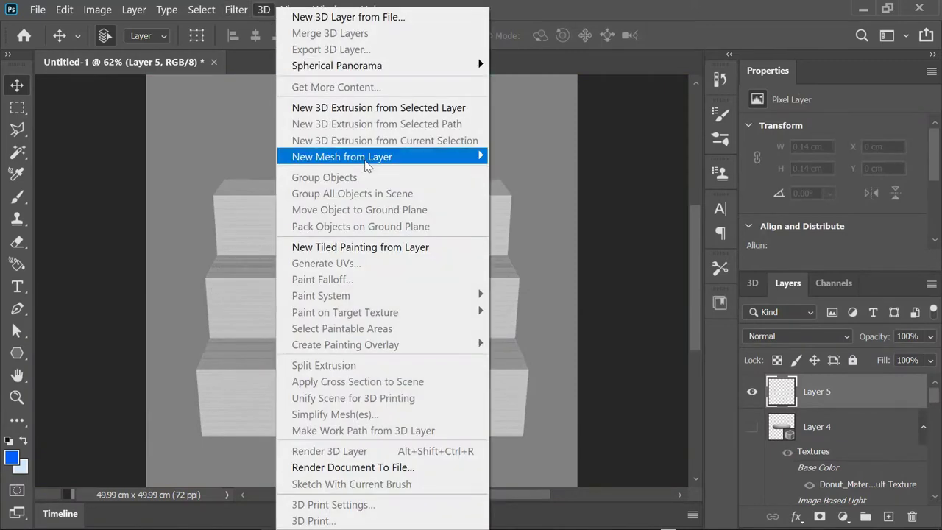
pyautogui.click(639, 258)
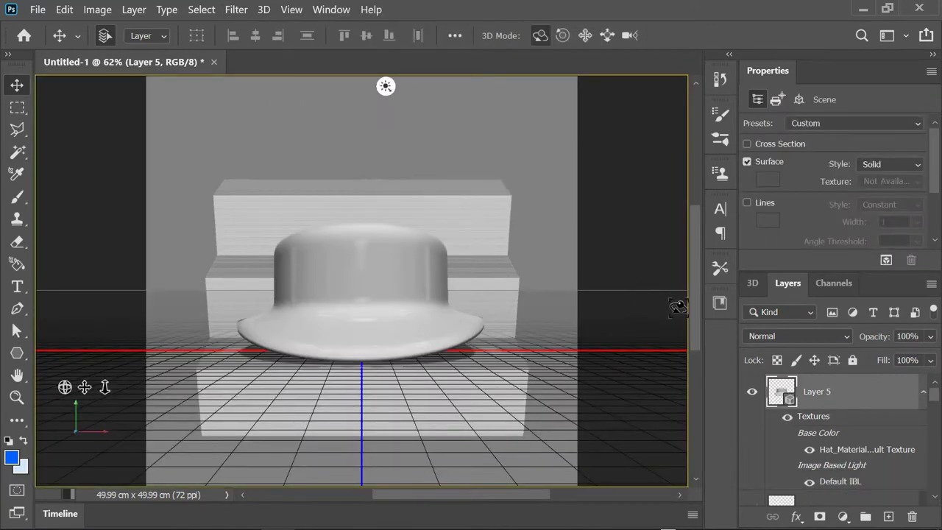
pyautogui.click(752, 391)
# - Create a preset pyramid mesh on a new layer and hide it
pyautogui.click(888, 517)
pyautogui.click(264, 9)
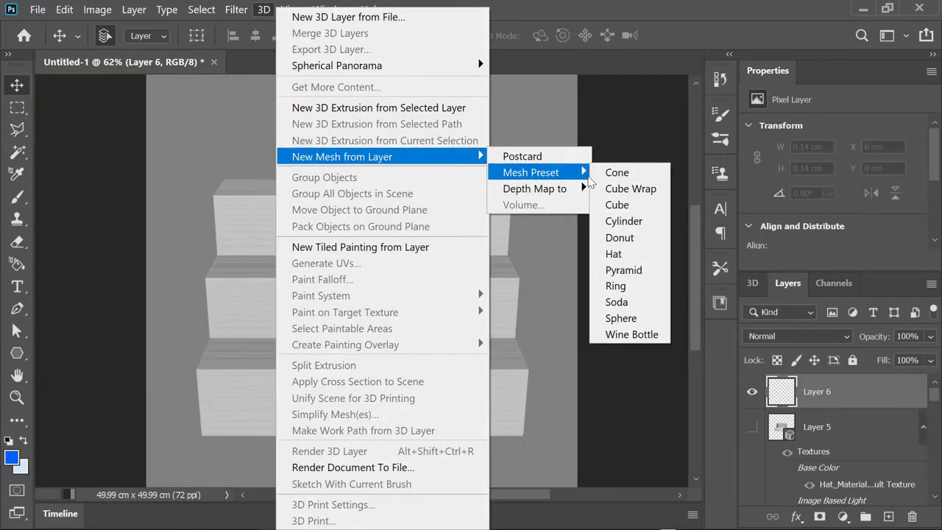
pyautogui.click(623, 270)
pyautogui.click(752, 392)
# - Create preset soda can and sphere meshes on new layers, hiding each one
pyautogui.click(888, 516)
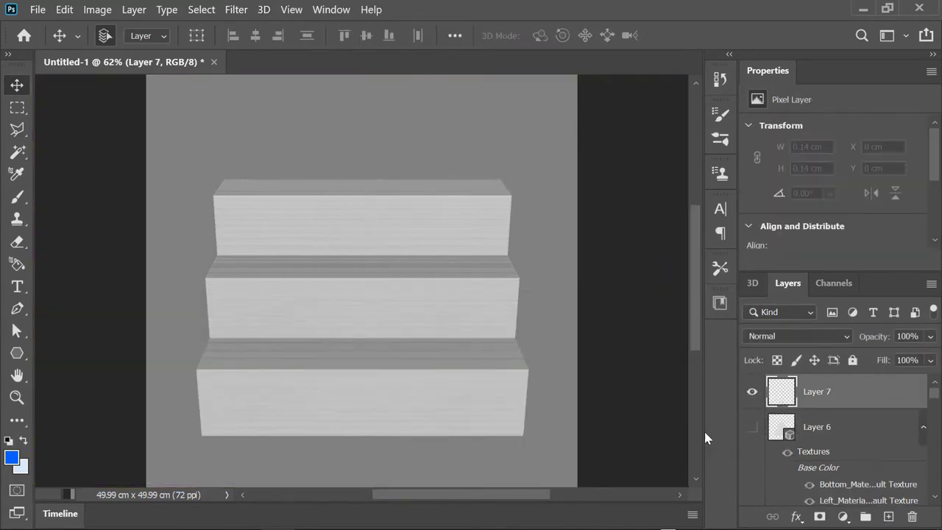
pyautogui.click(263, 9)
pyautogui.moveTo(531, 173)
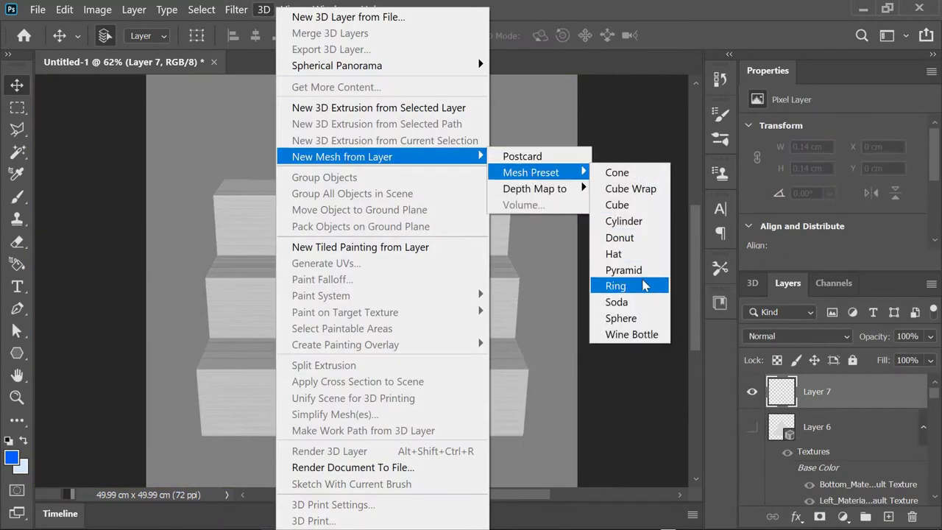
pyautogui.click(625, 299)
pyautogui.click(752, 392)
pyautogui.click(889, 517)
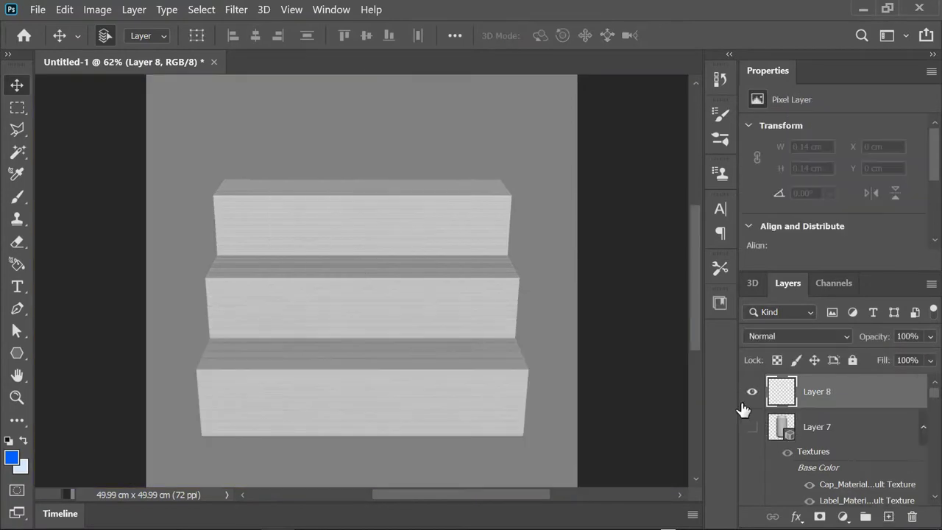
pyautogui.click(263, 9)
pyautogui.click(627, 318)
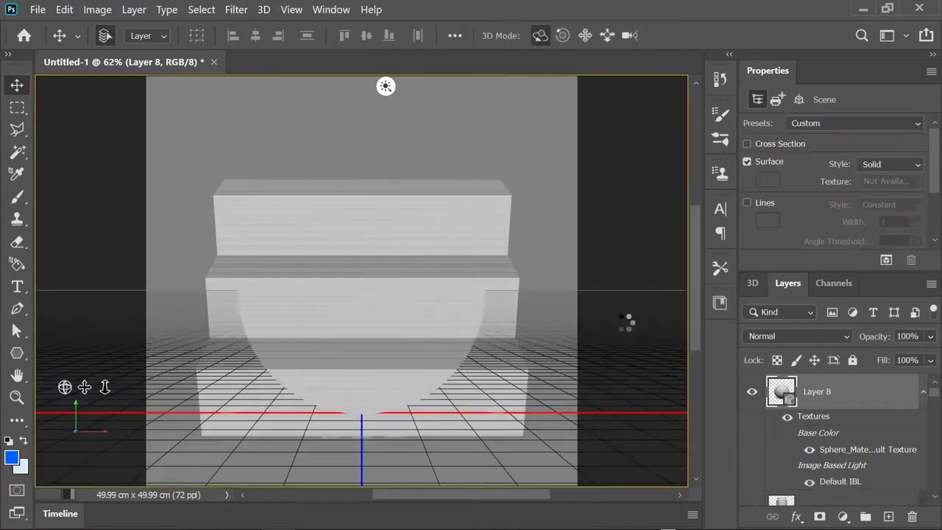
pyautogui.click(753, 391)
# - Close the Properties panel and show the sphere, soda can and pyramid layers (8, 7, 6)
pyautogui.moveTo(874, 70); pyautogui.dragTo(554, 80)
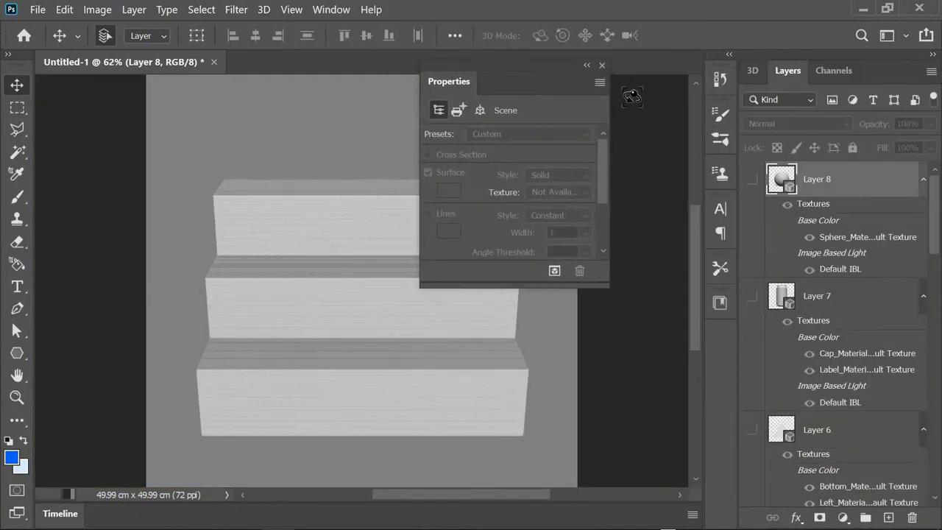
pyautogui.click(608, 72)
pyautogui.click(752, 178)
pyautogui.click(752, 296)
pyautogui.scroll(-2, 933, 230)
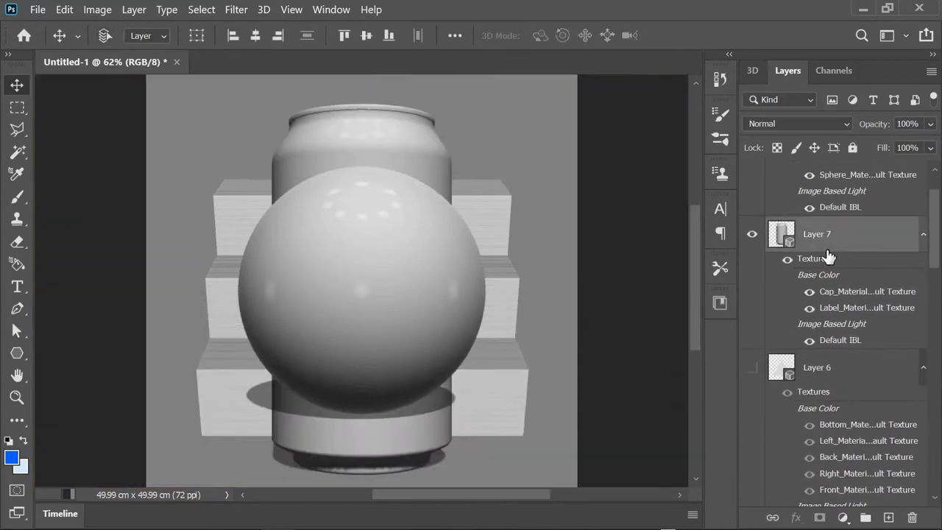
pyautogui.click(752, 371)
pyautogui.scroll(-3, 887, 321)
pyautogui.scroll(-3, 847, 331)
# - Show the hat, donut (Layer 4) and cylinder (Layer 3) layers as well
pyautogui.click(817, 275)
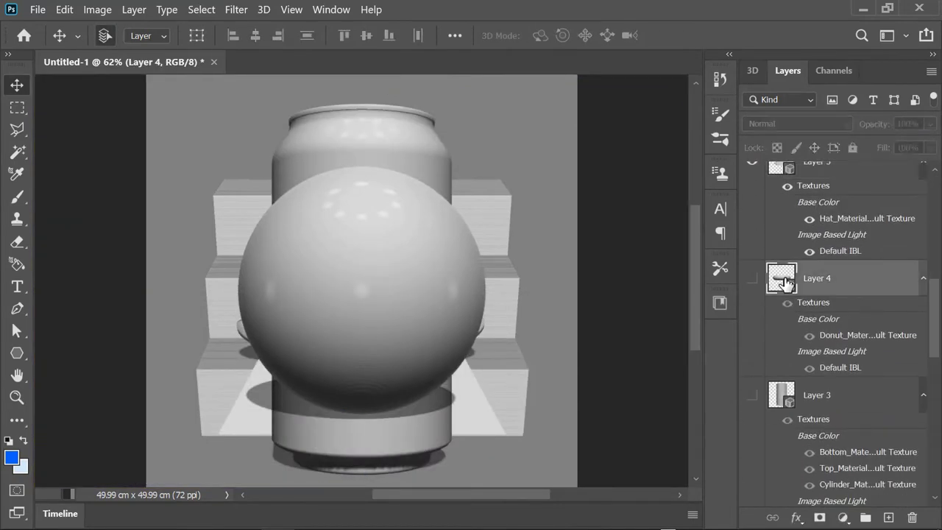
pyautogui.click(751, 275)
pyautogui.scroll(-3, 847, 331)
pyautogui.click(832, 248)
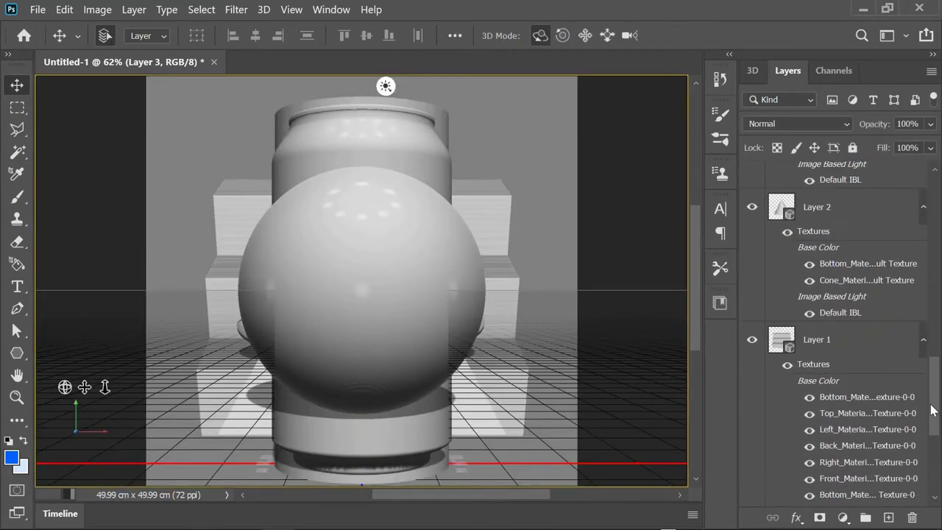
pyautogui.scroll(-5, 852, 389)
pyautogui.scroll(10, 920, 221)
pyautogui.scroll(-5, 847, 294)
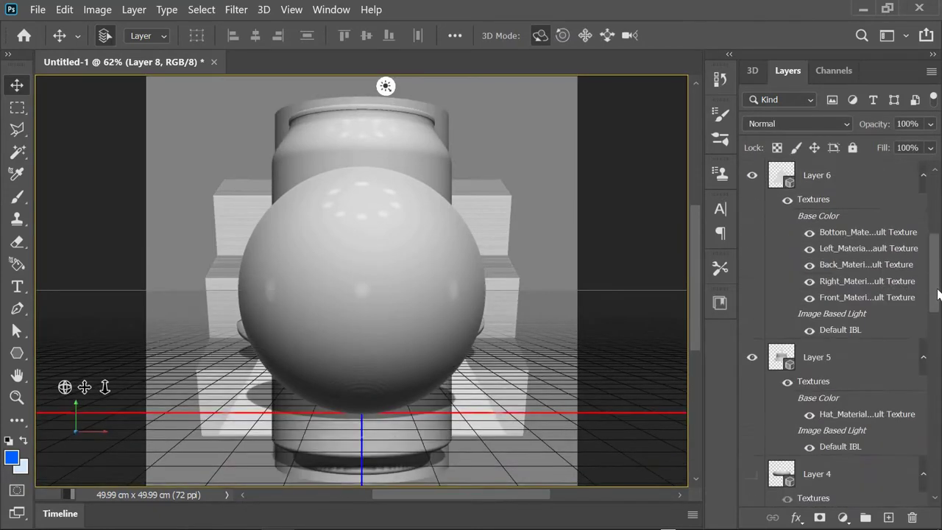
pyautogui.scroll(-3, 846, 295)
# - Select all the shape layers and combine them with Merge 3D Layers
pyautogui.keyDown('ctrl'); pyautogui.click(820, 299); pyautogui.keyUp('ctrl')
pyautogui.scroll(-3, 837, 372)
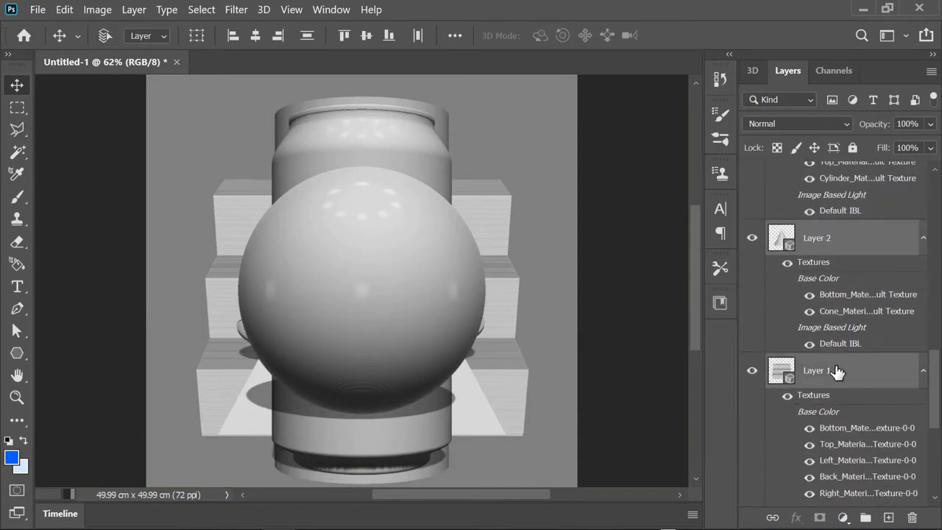
pyautogui.click(263, 10)
pyautogui.click(336, 32)
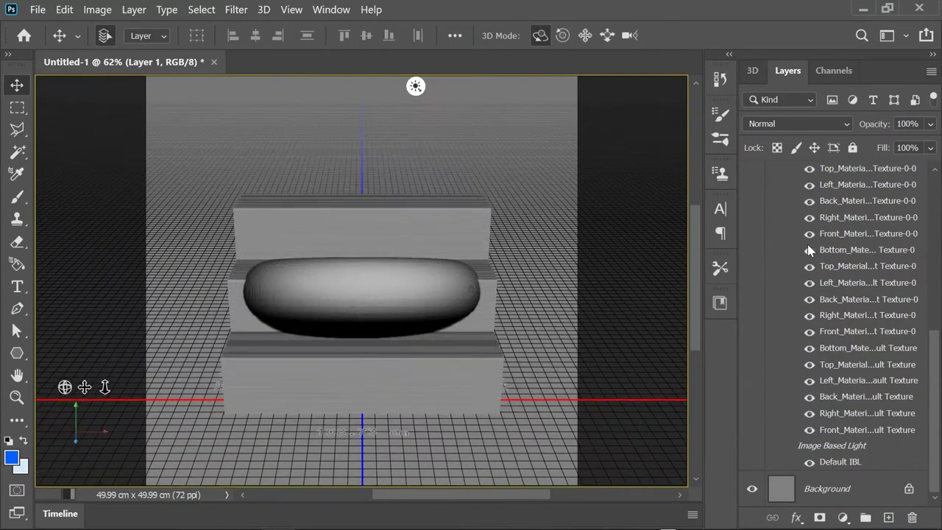
# - In the 3D workspace, reset the cone and donut coordinates and lift both onto the top block
pyautogui.click(887, 35)
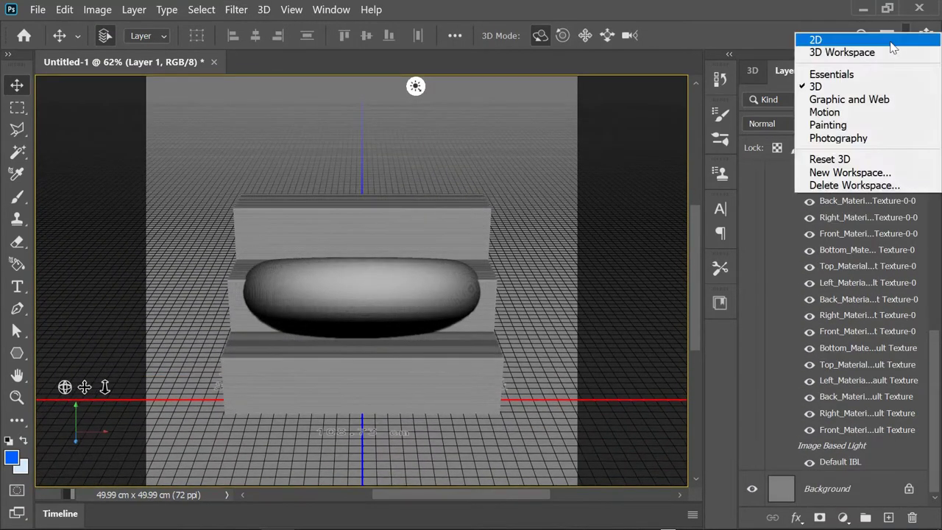
pyautogui.click(813, 84)
pyautogui.click(651, 250)
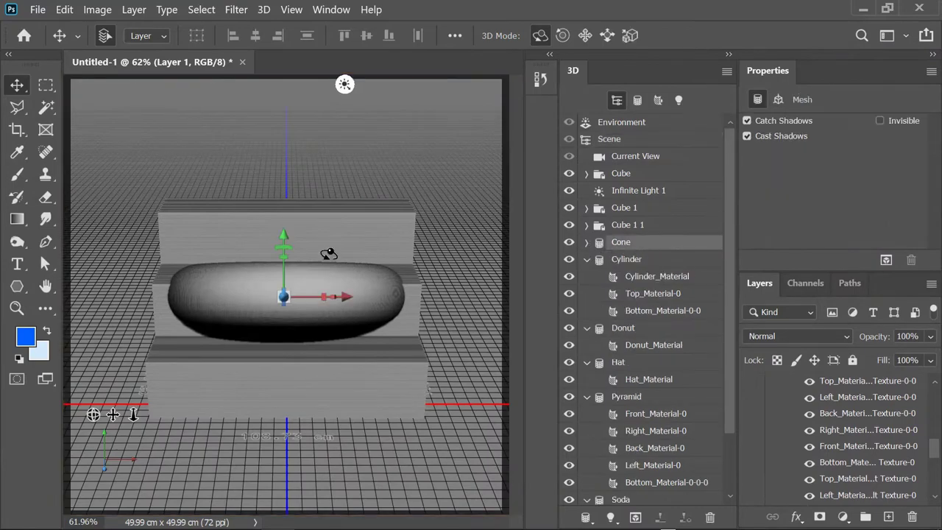
pyautogui.moveTo(284, 225); pyautogui.dragTo(295, 147)
pyautogui.moveTo(94, 414)
pyautogui.mouseDown()
pyautogui.moveTo(114, 415)
pyautogui.moveTo(103, 414)
pyautogui.mouseUp()
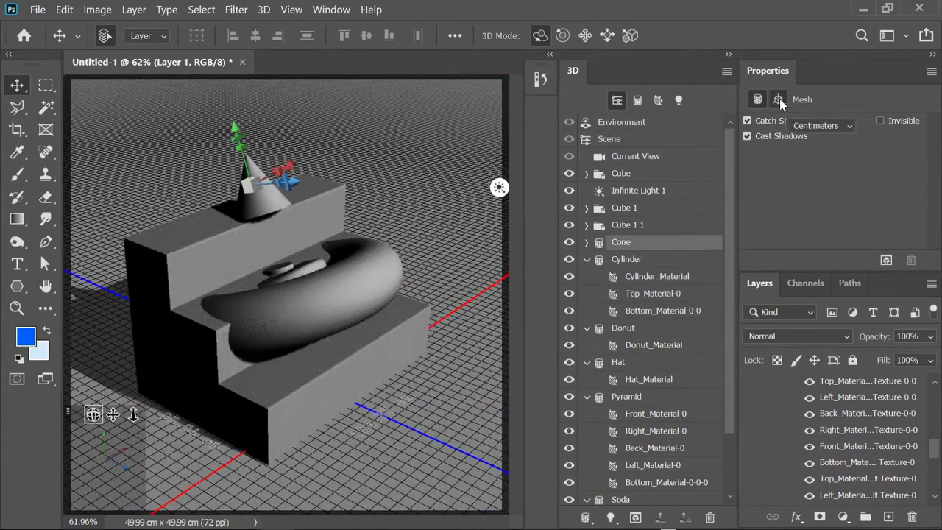
pyautogui.click(778, 100)
pyautogui.click(833, 212)
pyautogui.moveTo(329, 335); pyautogui.dragTo(328, 205)
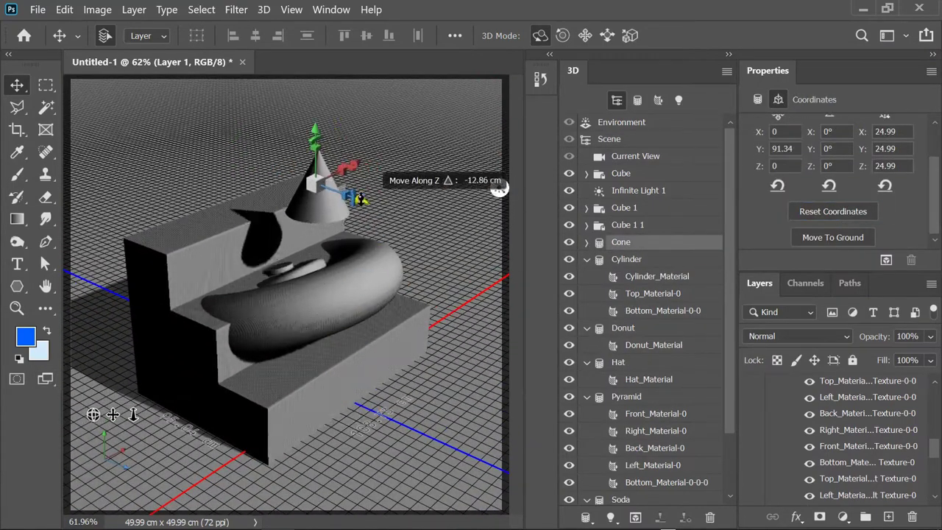
pyautogui.moveTo(346, 168); pyautogui.dragTo(309, 187)
pyautogui.click(623, 328)
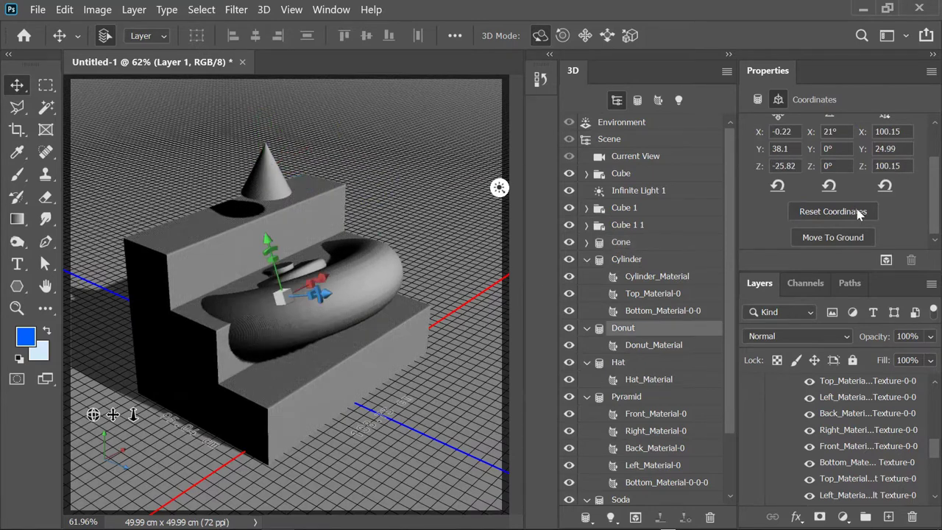
pyautogui.click(834, 212)
pyautogui.moveTo(307, 331); pyautogui.dragTo(313, 158)
# - Reset the hat, scale it up, enter 90090180, and set it on the floor front right
pyautogui.click(618, 362)
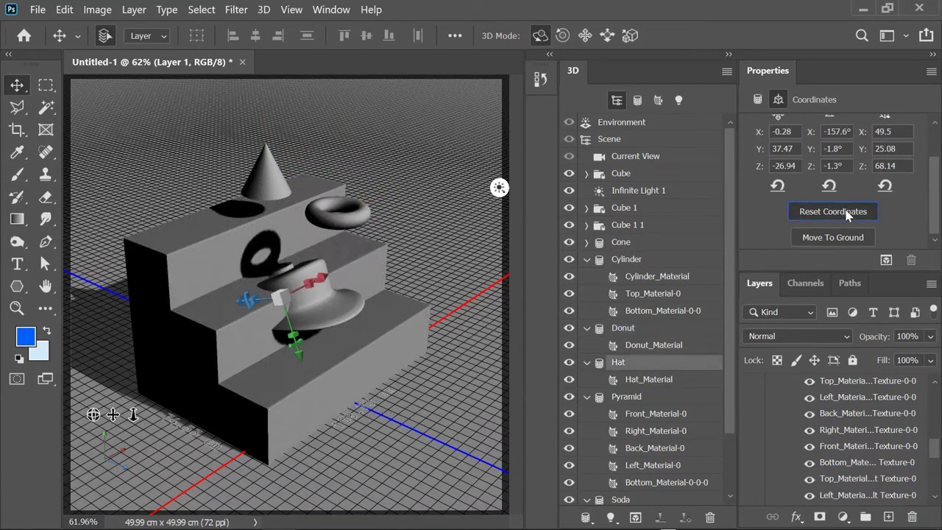
pyautogui.click(833, 212)
pyautogui.moveTo(333, 339); pyautogui.dragTo(333, 265)
pyautogui.moveTo(331, 298); pyautogui.dragTo(479, 250)
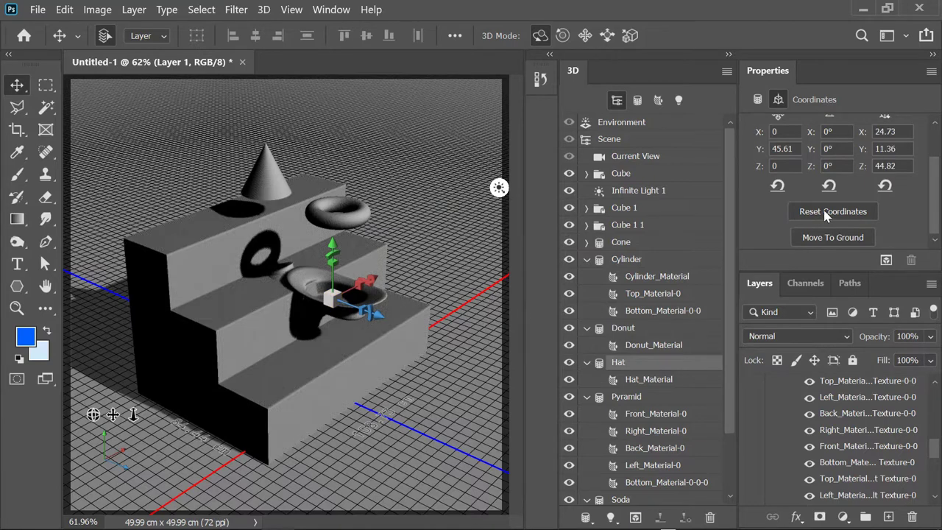
pyautogui.moveTo(333, 250); pyautogui.dragTo(335, 184)
pyautogui.moveTo(335, 235)
pyautogui.mouseDown()
pyautogui.moveTo(416, 207)
pyautogui.moveTo(485, 231)
pyautogui.mouseUp()
pyautogui.write('9')
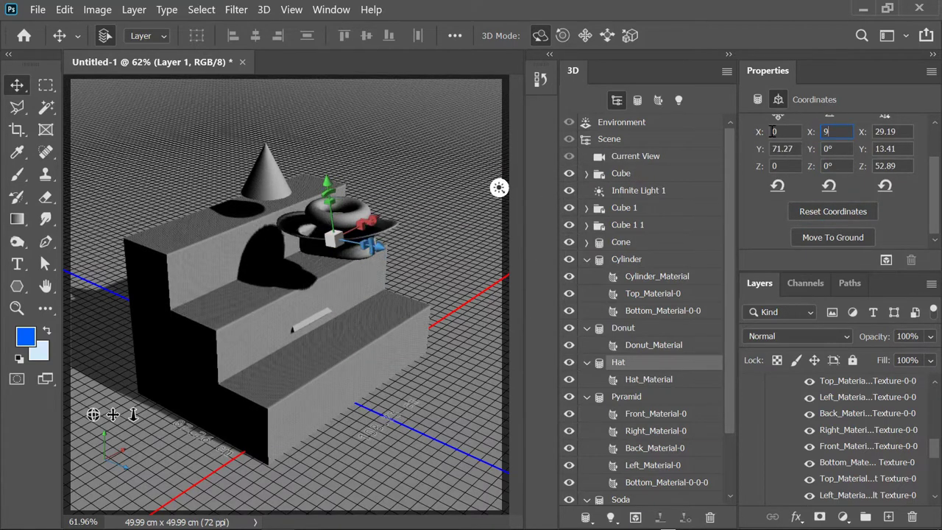
pyautogui.write('0')
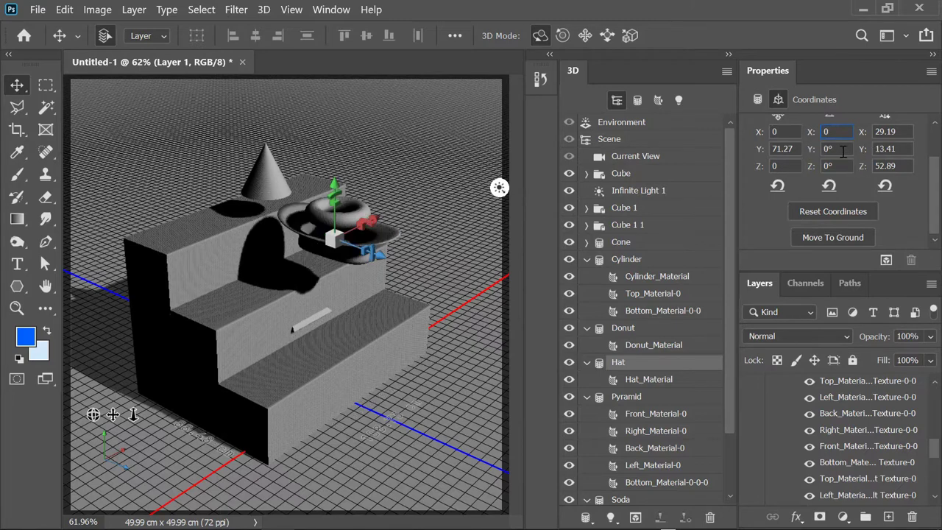
pyautogui.write('090')
pyautogui.write('180')
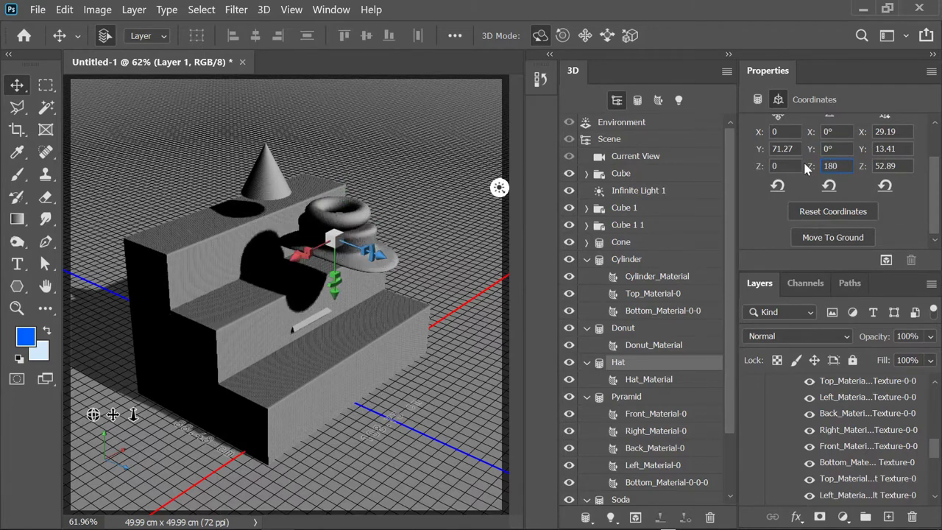
pyautogui.moveTo(334, 292); pyautogui.dragTo(339, 342)
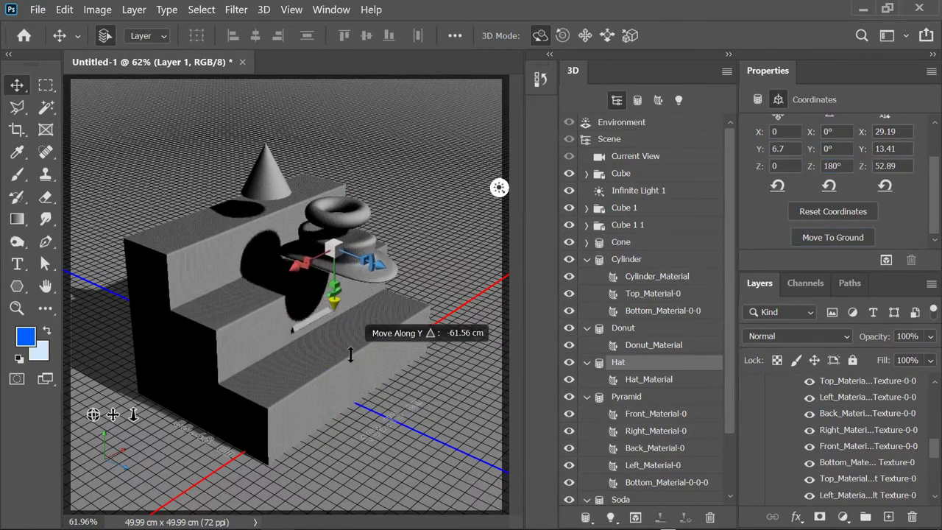
pyautogui.moveTo(377, 311); pyautogui.dragTo(512, 351)
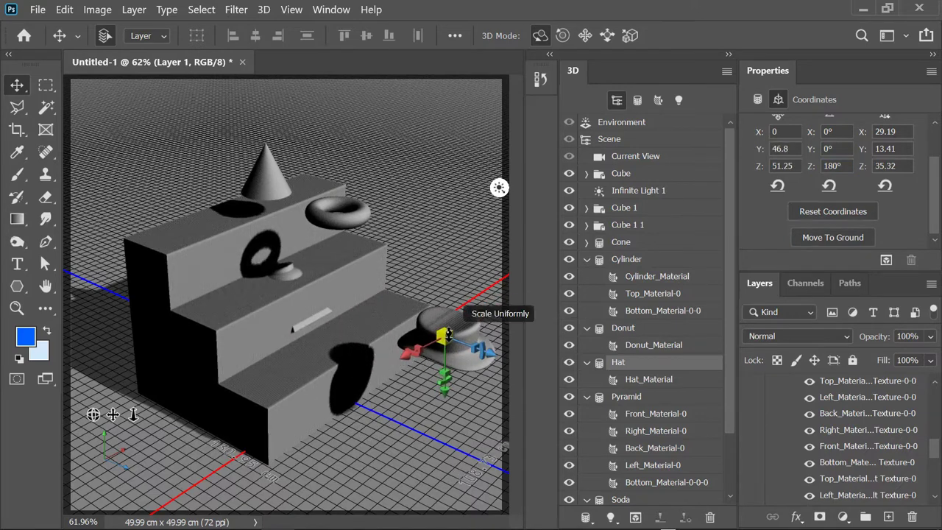
# - Reset the pyramid onto the stairs and enlarge the sphere to 26.58 on the lower step
pyautogui.click(324, 325)
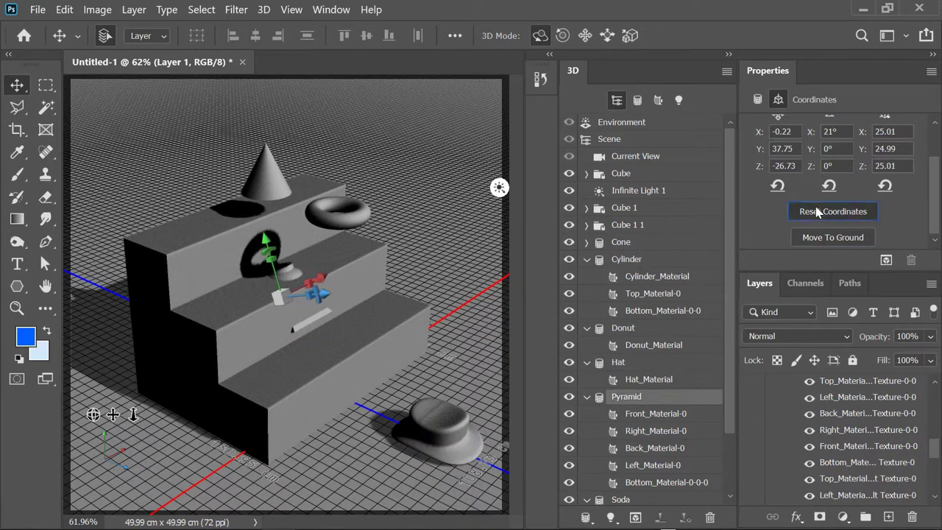
pyautogui.click(818, 212)
pyautogui.moveTo(324, 306)
pyautogui.mouseDown()
pyautogui.moveTo(280, 252)
pyautogui.moveTo(243, 278)
pyautogui.moveTo(228, 257)
pyautogui.moveTo(225, 210)
pyautogui.mouseUp()
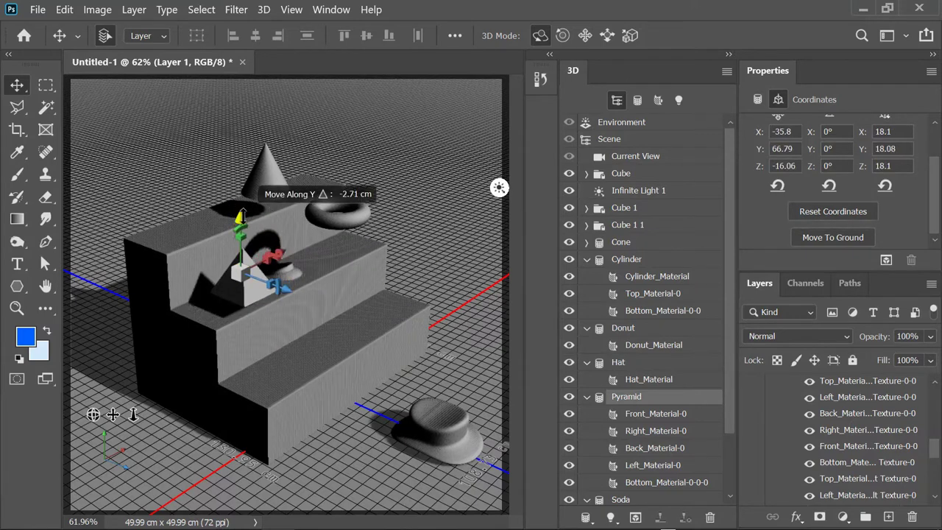
pyautogui.click(309, 289)
pyautogui.moveTo(323, 333)
pyautogui.mouseDown()
pyautogui.moveTo(341, 245)
pyautogui.moveTo(418, 222)
pyautogui.mouseUp()
pyautogui.moveTo(355, 310); pyautogui.dragTo(318, 309)
pyautogui.moveTo(258, 299); pyautogui.dragTo(263, 309)
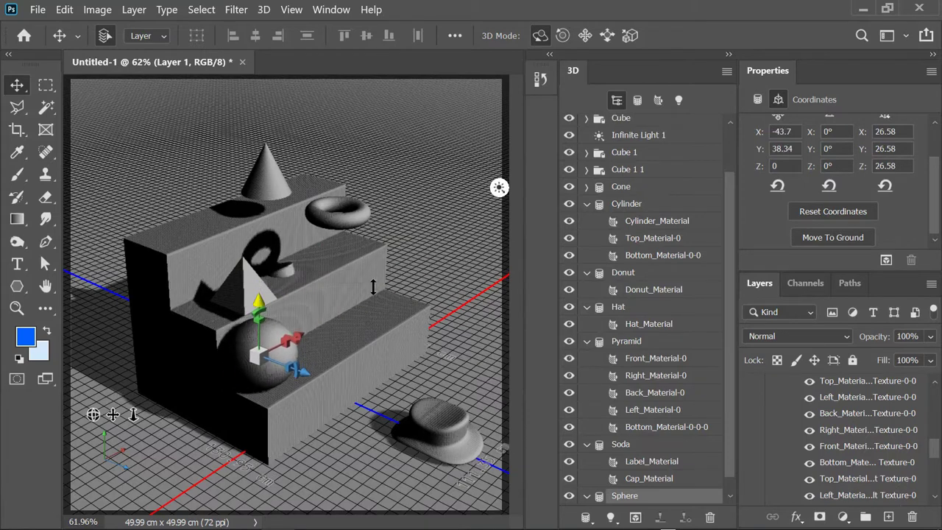
# - Move the cylinder and donut up the stairs and set the cone on the middle step
pyautogui.click(265, 254)
pyautogui.moveTo(331, 328)
pyautogui.mouseDown()
pyautogui.moveTo(335, 206)
pyautogui.moveTo(318, 201)
pyautogui.moveTo(372, 202)
pyautogui.moveTo(326, 211)
pyautogui.moveTo(322, 226)
pyautogui.mouseUp()
pyautogui.click(362, 222)
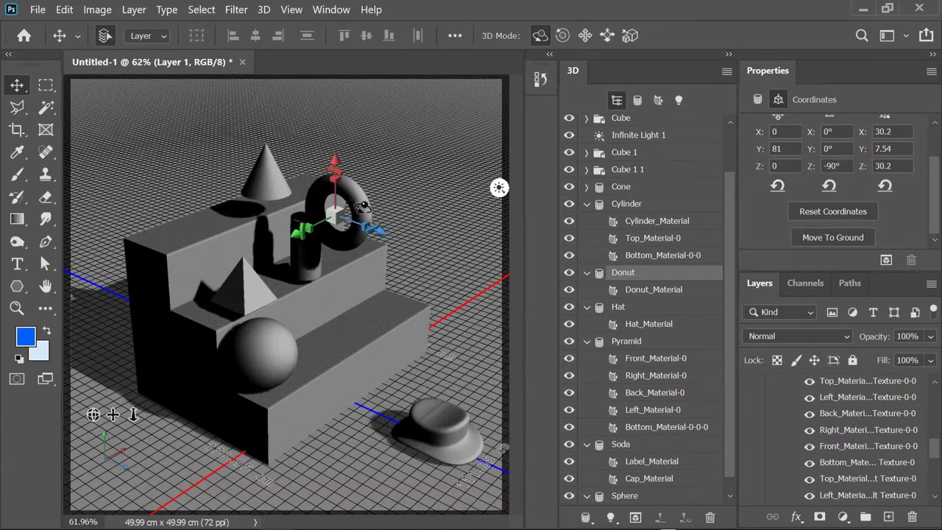
pyautogui.moveTo(356, 218); pyautogui.dragTo(245, 123)
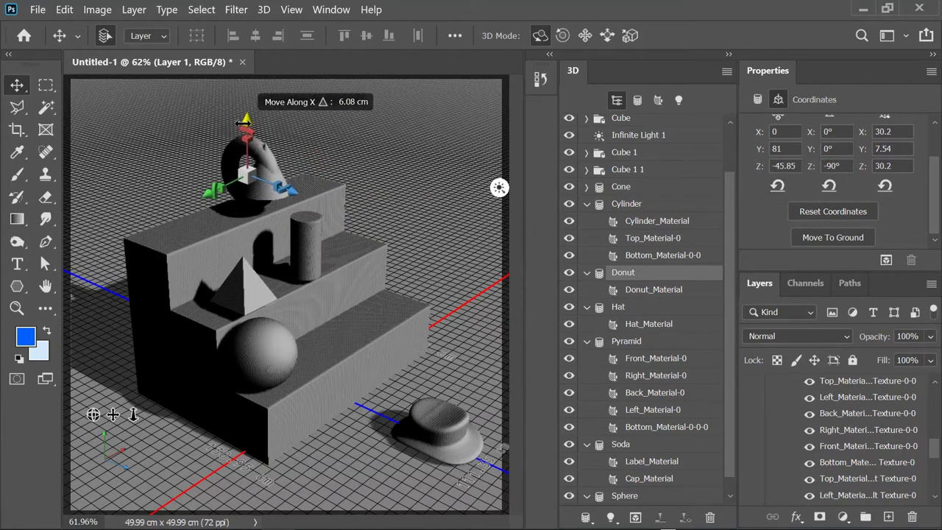
pyautogui.click(268, 169)
pyautogui.moveTo(309, 188); pyautogui.dragTo(383, 234)
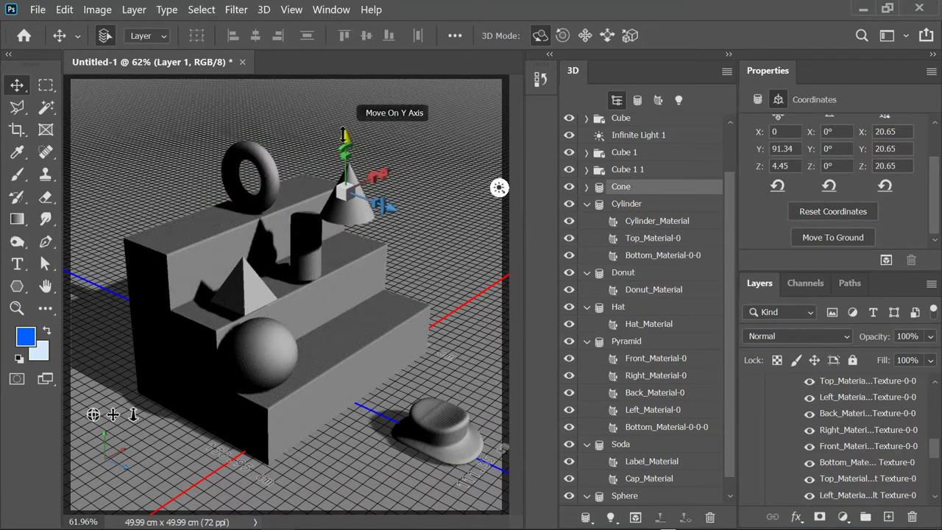
# - Stand the cylinder on the top step beside the donut
pyautogui.click(303, 221)
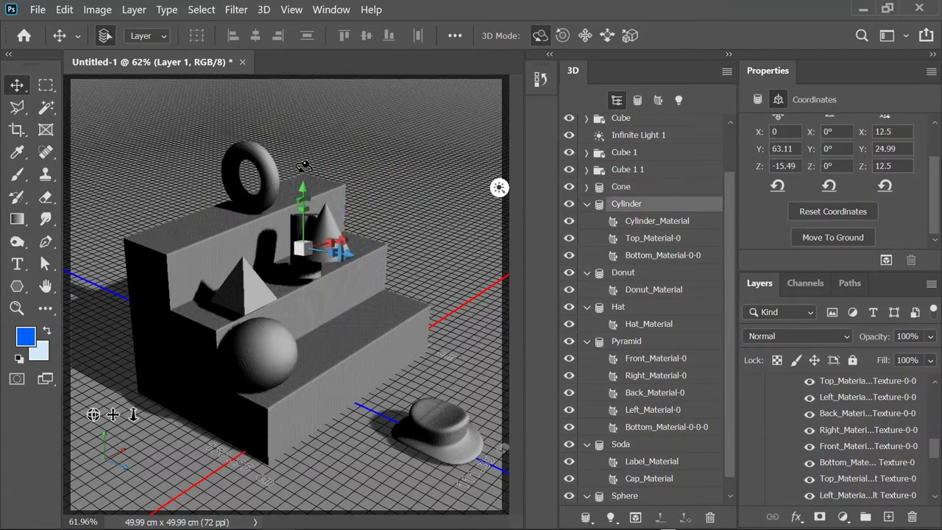
pyautogui.moveTo(304, 194); pyautogui.dragTo(297, 105)
pyautogui.moveTo(335, 173); pyautogui.dragTo(343, 185)
pyautogui.moveTo(328, 151); pyautogui.dragTo(336, 139)
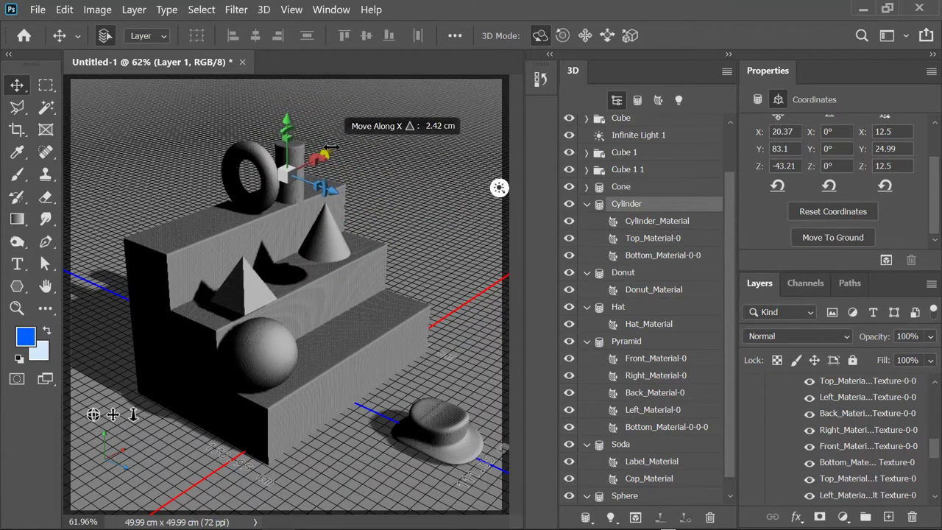
# - Collapse the Cylinder, Donut, Hat and Pyramid entries in the 3D panel and select the soda can
pyautogui.click(586, 204)
pyautogui.click(569, 255)
pyautogui.click(586, 256)
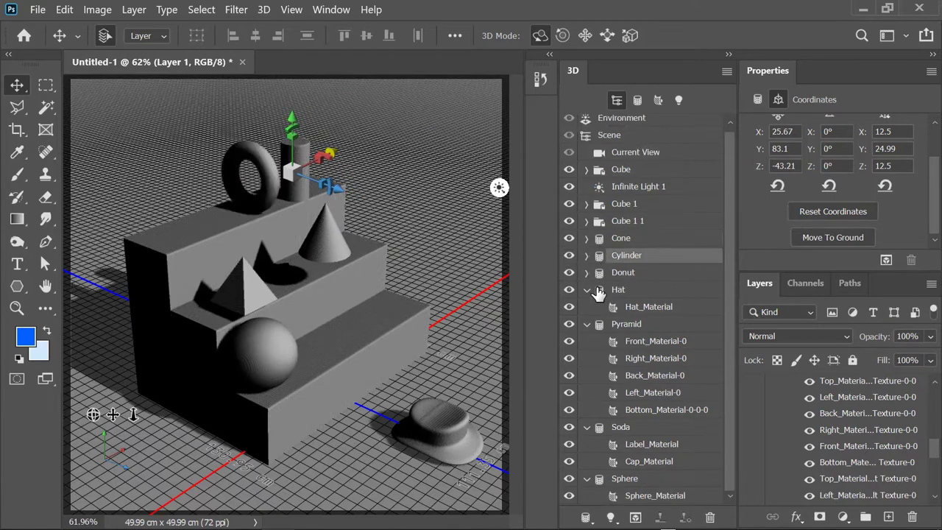
pyautogui.click(586, 292)
pyautogui.click(586, 310)
pyautogui.click(620, 328)
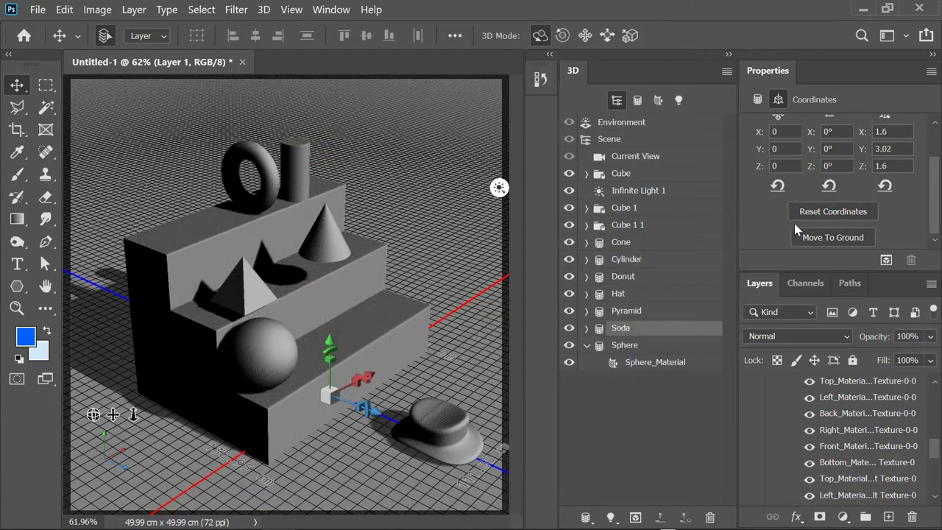
# - Raise and enlarge the soda can, then move the hat closer and rotate it on Y
pyautogui.moveTo(330, 345)
pyautogui.mouseDown()
pyautogui.moveTo(332, 294)
pyautogui.moveTo(404, 260)
pyautogui.moveTo(387, 220)
pyautogui.mouseUp()
pyautogui.click(469, 465)
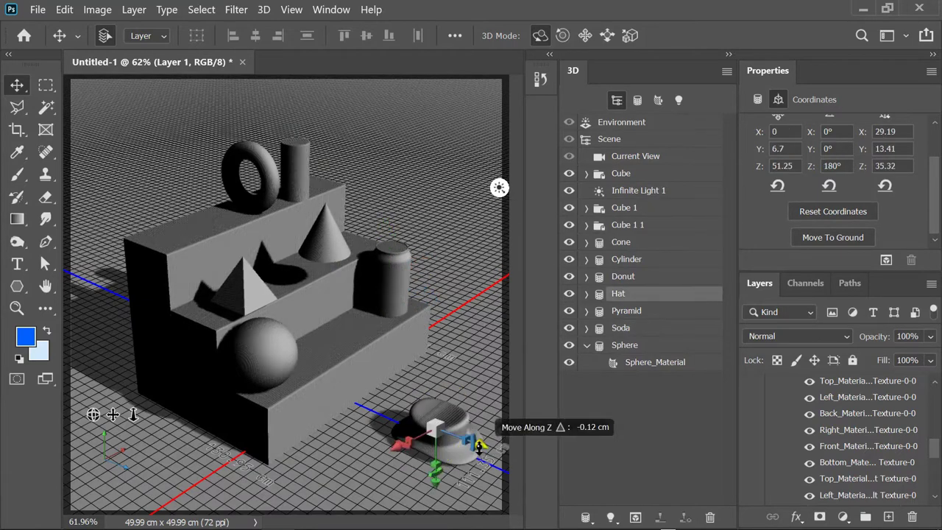
pyautogui.moveTo(479, 445); pyautogui.dragTo(453, 433)
pyautogui.moveTo(368, 418); pyautogui.dragTo(407, 429)
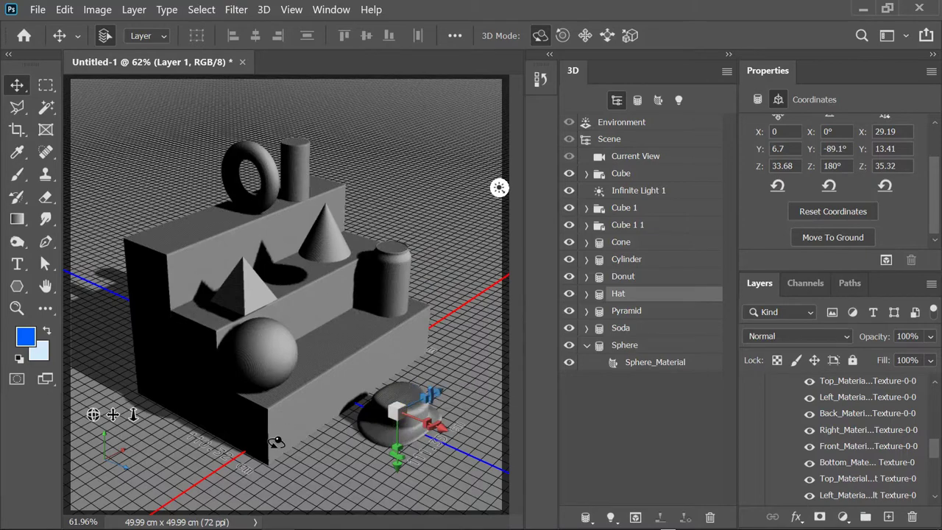
pyautogui.moveTo(93, 415); pyautogui.dragTo(29, 416)
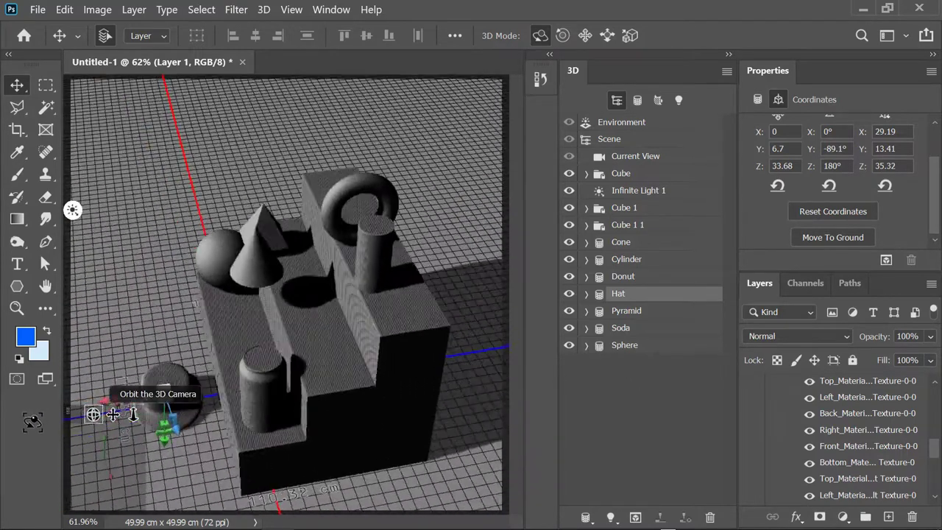
# - Rescale the cone to 24.72 and position it on its step
pyautogui.click(256, 244)
pyautogui.moveTo(256, 245); pyautogui.dragTo(263, 212)
pyautogui.moveTo(262, 177); pyautogui.dragTo(303, 183)
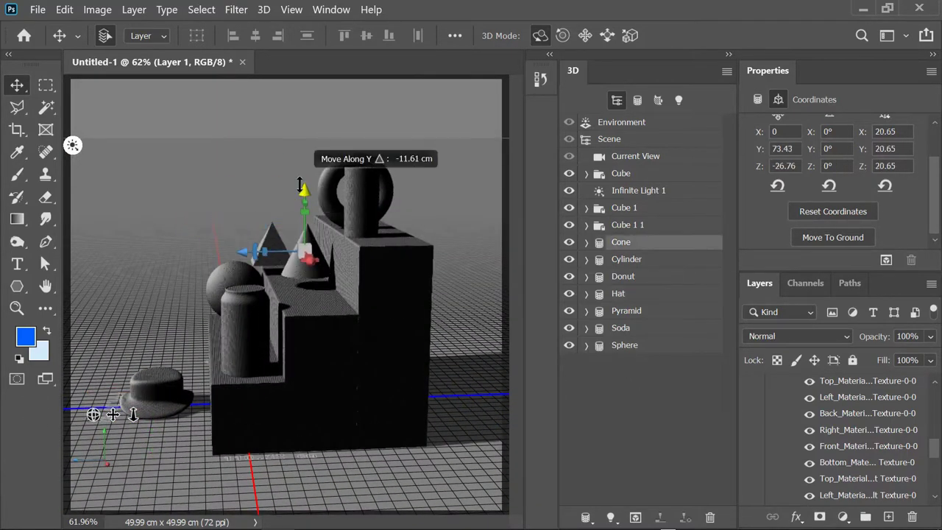
pyautogui.moveTo(304, 243); pyautogui.dragTo(304, 185)
pyautogui.moveTo(303, 254); pyautogui.dragTo(297, 248)
pyautogui.moveTo(300, 193)
pyautogui.mouseDown()
pyautogui.moveTo(250, 243)
pyautogui.moveTo(307, 247)
pyautogui.mouseUp()
pyautogui.moveTo(243, 252); pyautogui.dragTo(237, 251)
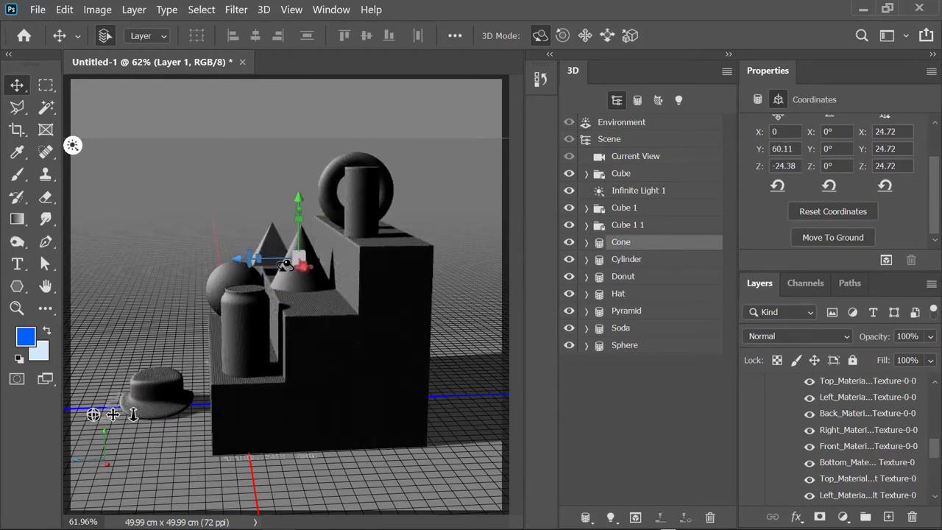
pyautogui.moveTo(304, 258); pyautogui.dragTo(309, 274)
pyautogui.click(243, 317)
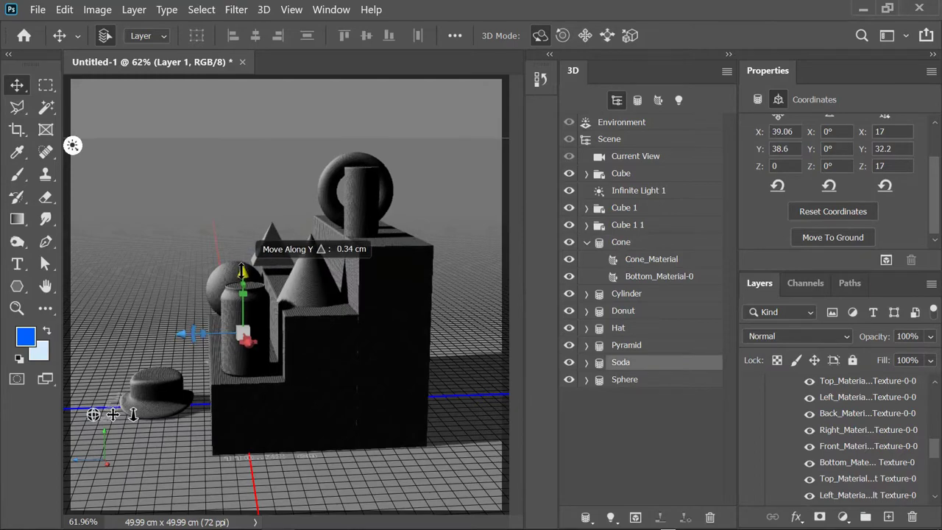
# - From a front view, duplicate the soda can and slide it along the step
pyautogui.moveTo(94, 415); pyautogui.dragTo(147, 382)
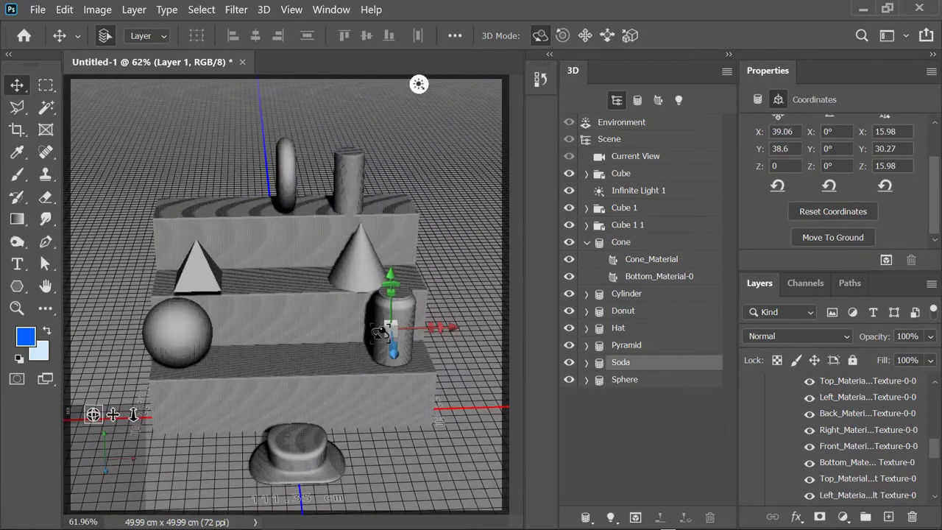
pyautogui.moveTo(441, 326)
pyautogui.mouseDown()
pyautogui.moveTo(452, 328)
pyautogui.moveTo(398, 329)
pyautogui.mouseUp()
pyautogui.rightClick(626, 363)
pyautogui.click(620, 221)
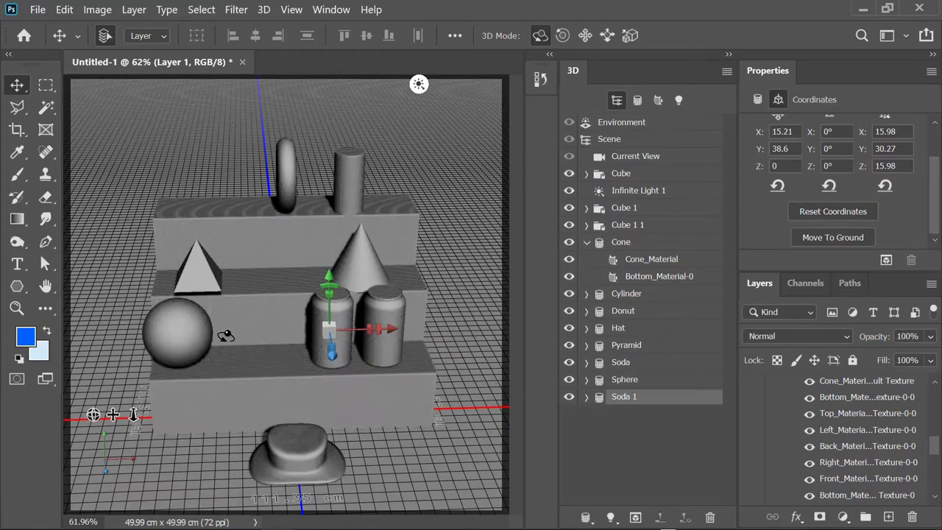
pyautogui.click(195, 332)
pyautogui.click(332, 324)
pyautogui.scroll(2, 870, 209)
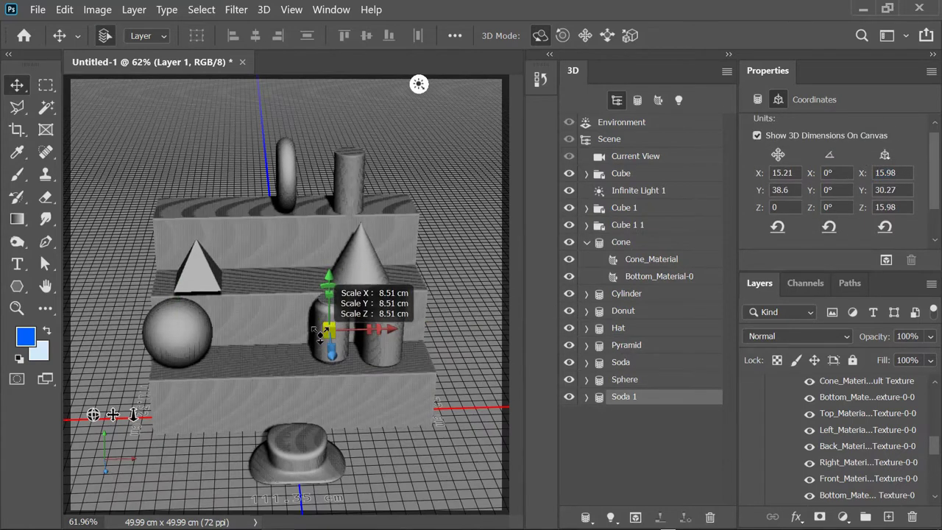
# - Duplicate the sphere and cone, placing a smaller sphere copy and the cone copy beside their originals
pyautogui.click(177, 333)
pyautogui.rightClick(558, 379)
pyautogui.press('Escape')
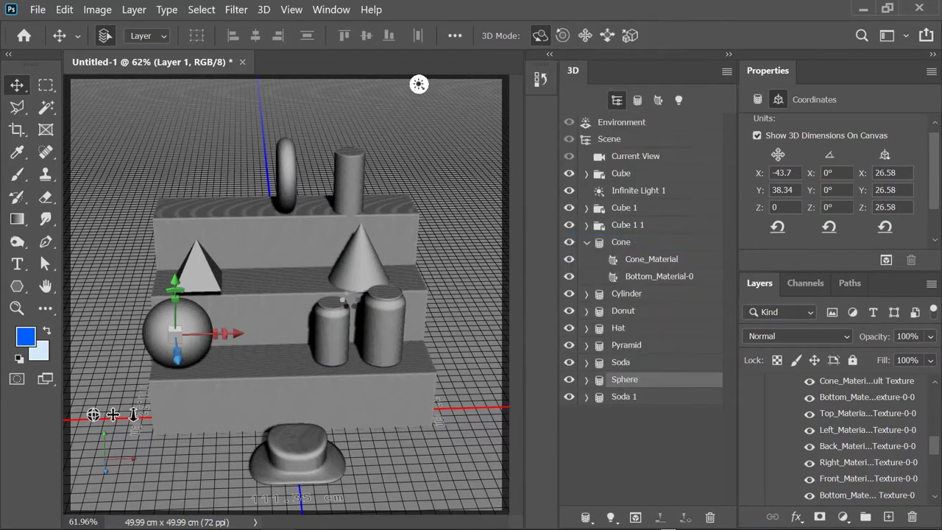
pyautogui.moveTo(221, 334)
pyautogui.mouseDown()
pyautogui.moveTo(292, 335)
pyautogui.moveTo(243, 316)
pyautogui.moveTo(247, 286)
pyautogui.mouseUp()
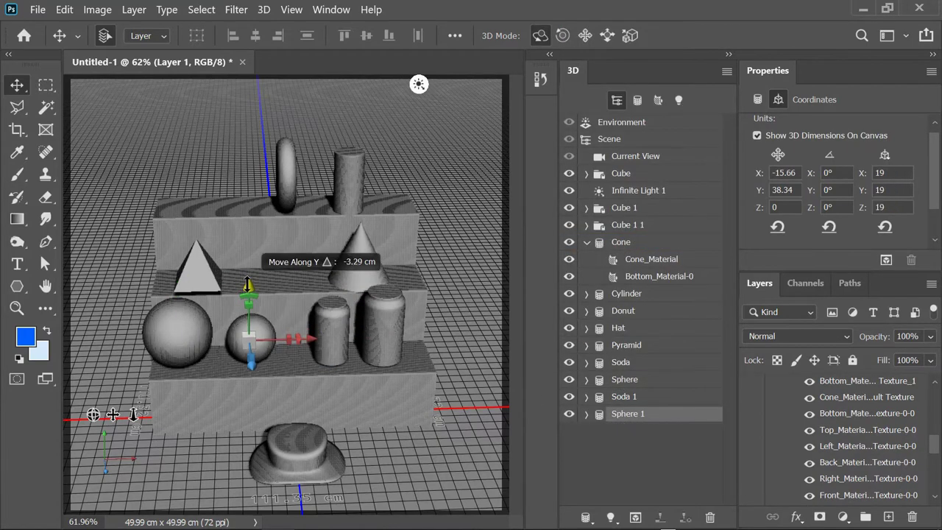
pyautogui.click(360, 262)
pyautogui.rightClick(610, 250)
pyautogui.click(655, 396)
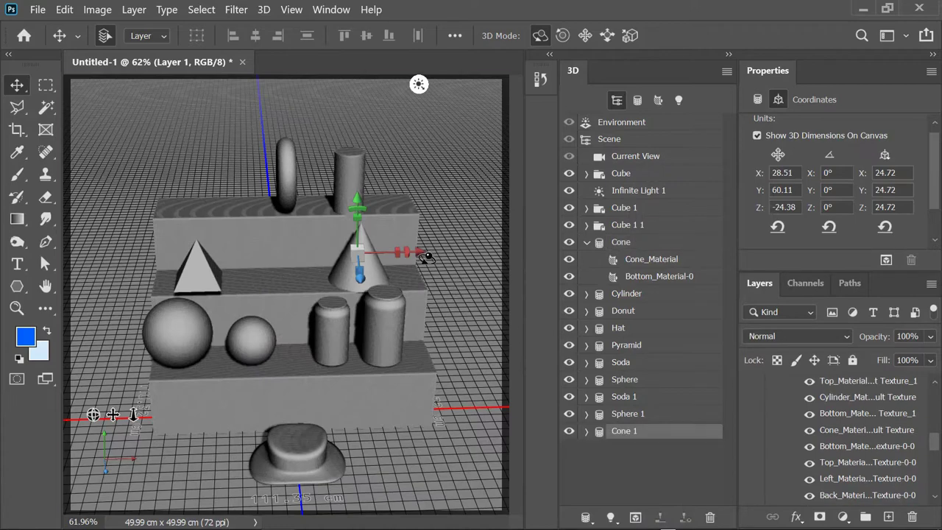
pyautogui.moveTo(427, 257); pyautogui.dragTo(366, 258)
# - Rotate the pyramid 43.4° on its vertical axis, enlarge it slightly and lower it onto the step
pyautogui.click(212, 287)
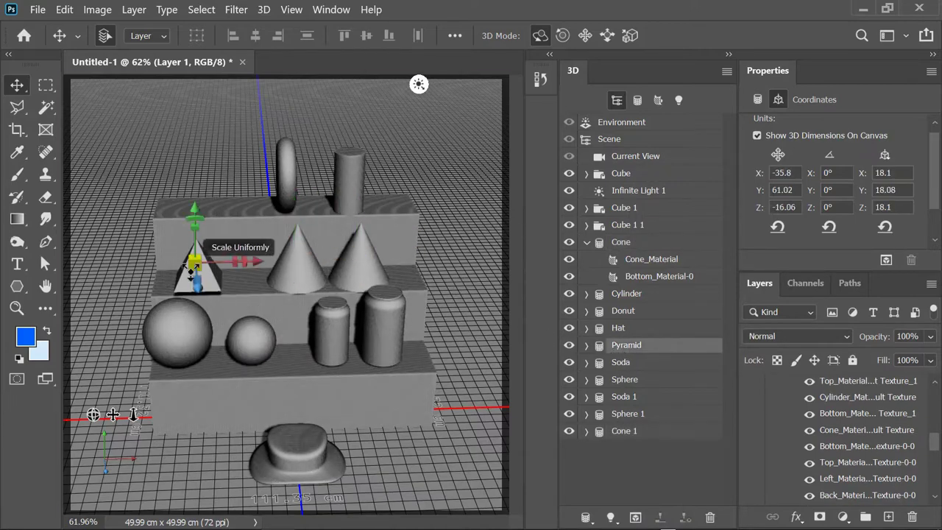
pyautogui.moveTo(240, 263); pyautogui.dragTo(245, 238)
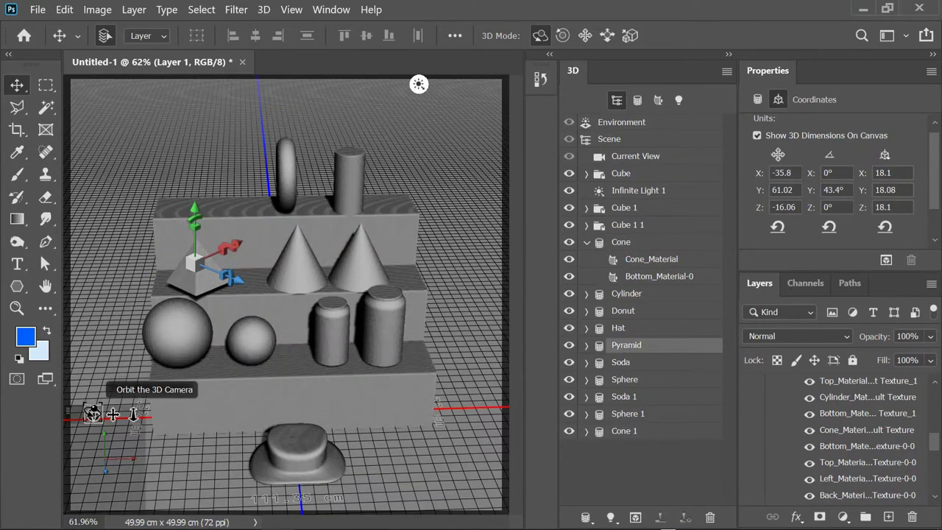
pyautogui.moveTo(93, 414)
pyautogui.mouseDown()
pyautogui.moveTo(219, 295)
pyautogui.moveTo(209, 273)
pyautogui.mouseUp()
pyautogui.moveTo(195, 239); pyautogui.dragTo(195, 245)
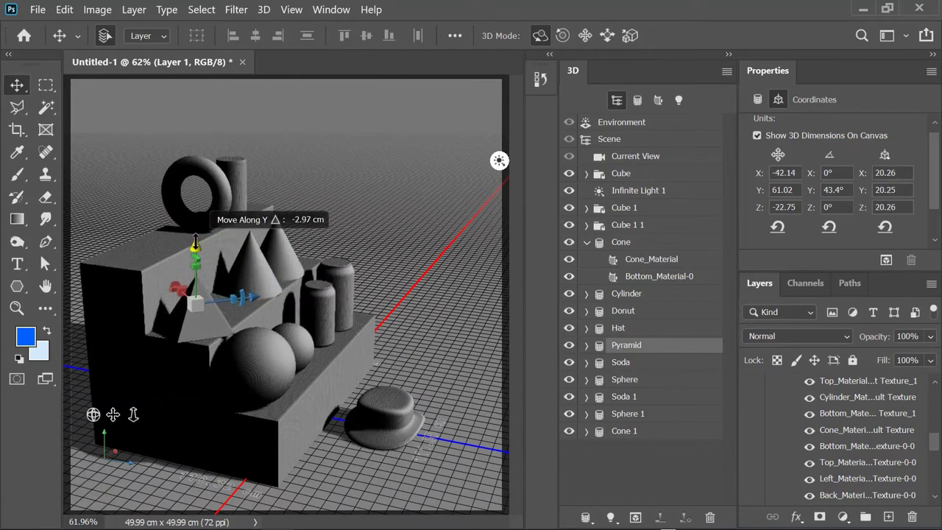
pyautogui.moveTo(93, 414); pyautogui.dragTo(64, 412)
# - Duplicate the pyramid onto the step and move the cone copy beside the pyramids
pyautogui.rightClick(629, 344)
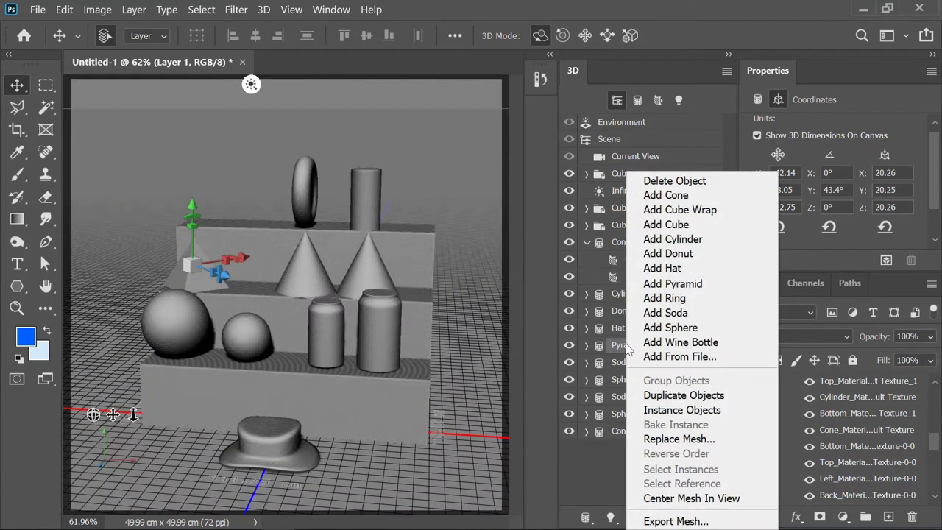
pyautogui.click(666, 396)
pyautogui.moveTo(250, 259); pyautogui.dragTo(287, 278)
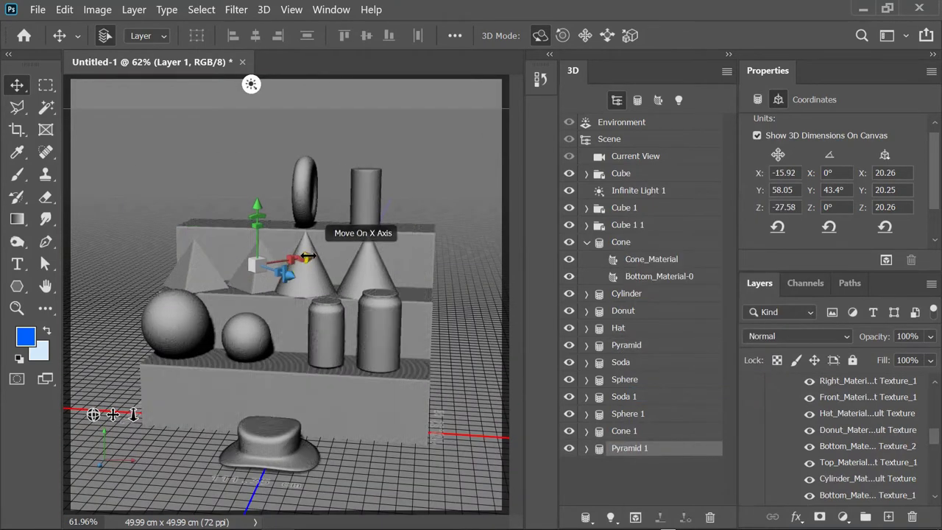
pyautogui.moveTo(249, 205); pyautogui.dragTo(250, 214)
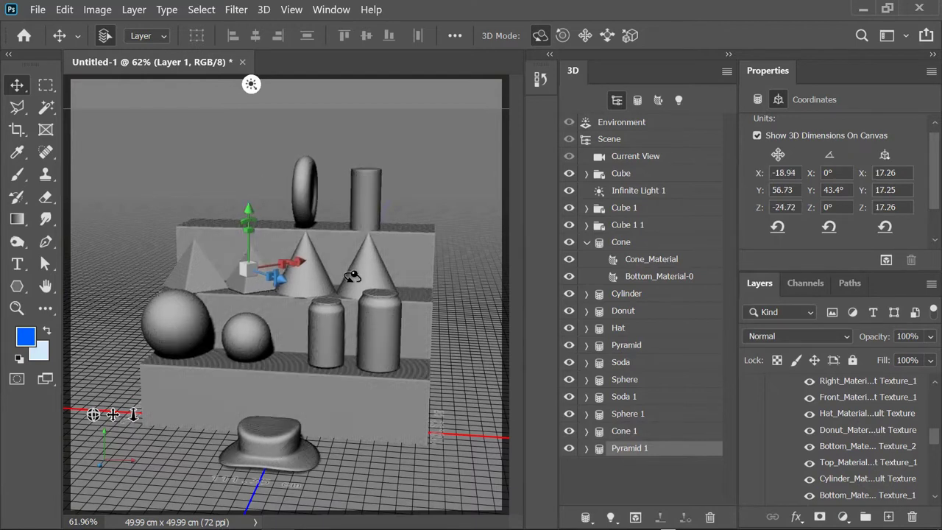
pyautogui.click(368, 250)
pyautogui.moveTo(397, 261); pyautogui.dragTo(423, 254)
pyautogui.moveTo(315, 273); pyautogui.dragTo(398, 264)
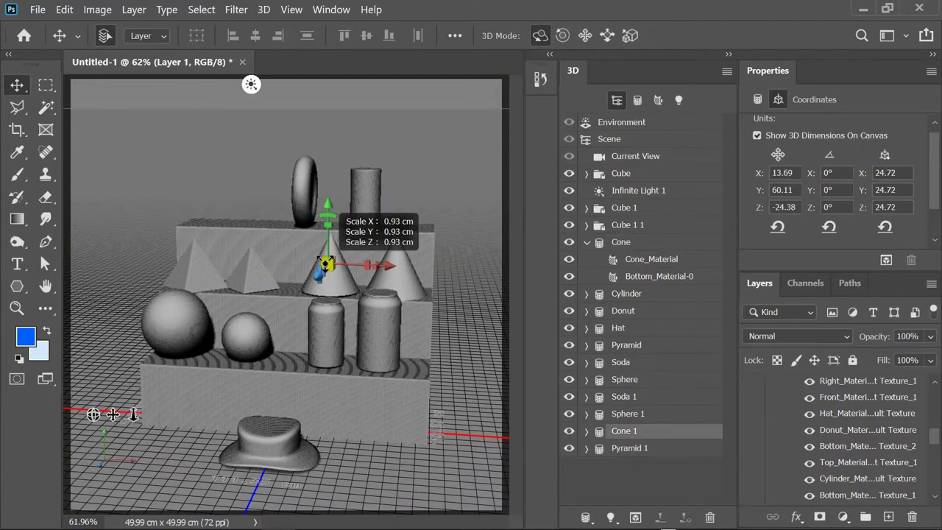
pyautogui.moveTo(329, 221); pyautogui.dragTo(330, 252)
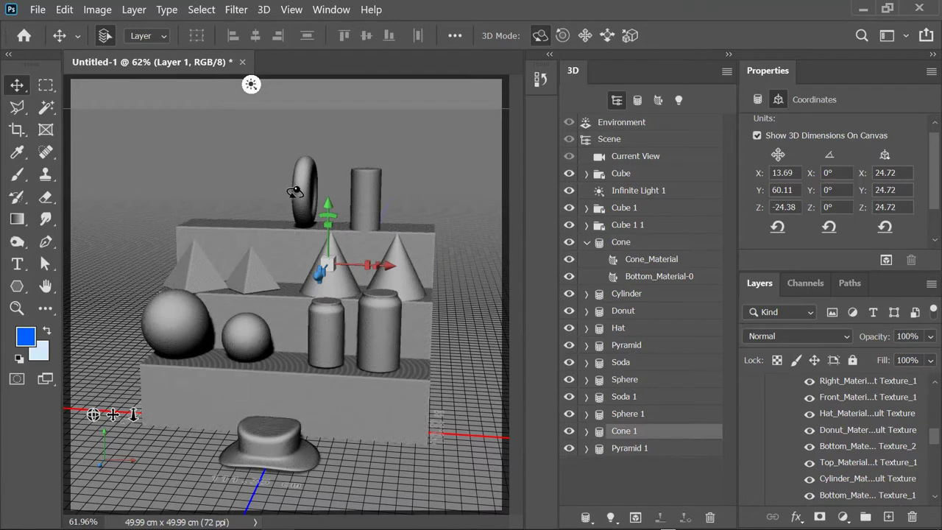
# - Tilt the donut upright to -31.1° and place a copy to its left on the top step
pyautogui.click(307, 195)
pyautogui.moveTo(273, 203)
pyautogui.mouseDown()
pyautogui.moveTo(318, 189)
pyautogui.moveTo(309, 110)
pyautogui.mouseUp()
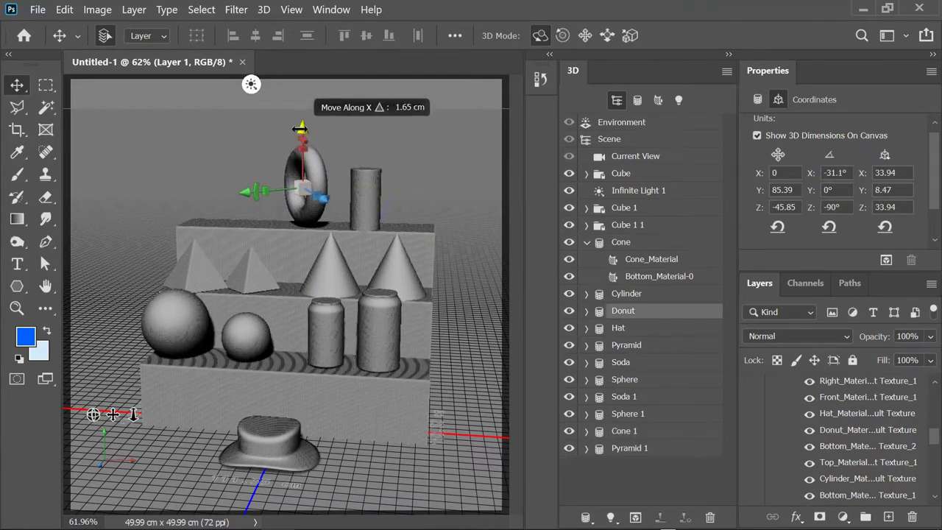
pyautogui.rightClick(313, 193)
pyautogui.rightClick(623, 310)
pyautogui.click(663, 395)
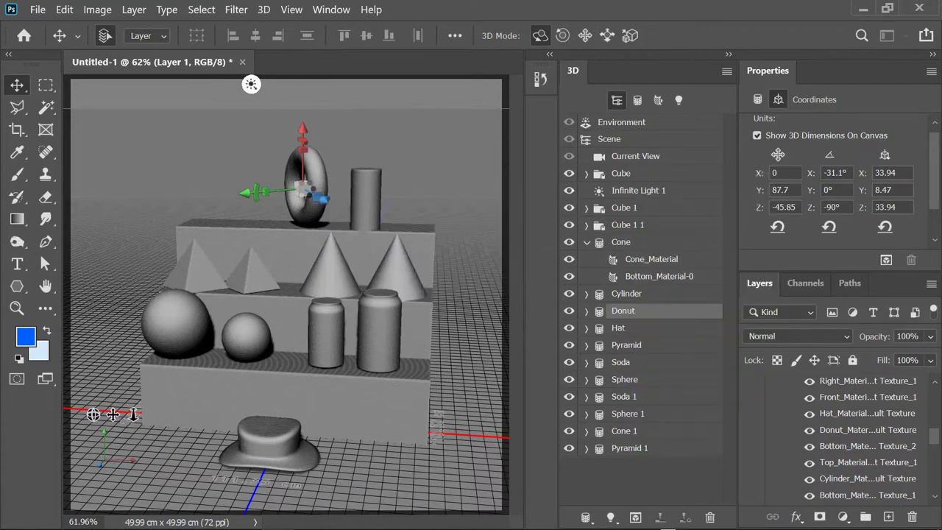
pyautogui.moveTo(258, 193); pyautogui.dragTo(223, 194)
# - Add a second cylinder and space the cylinders and donut evenly along X
pyautogui.click(374, 218)
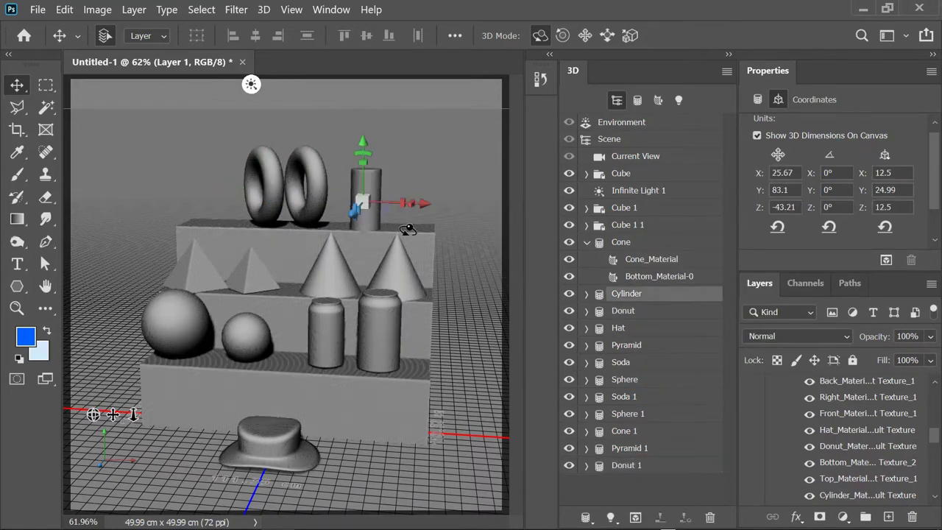
pyautogui.rightClick(622, 294)
pyautogui.press('Escape')
pyautogui.moveTo(440, 208); pyautogui.dragTo(372, 190)
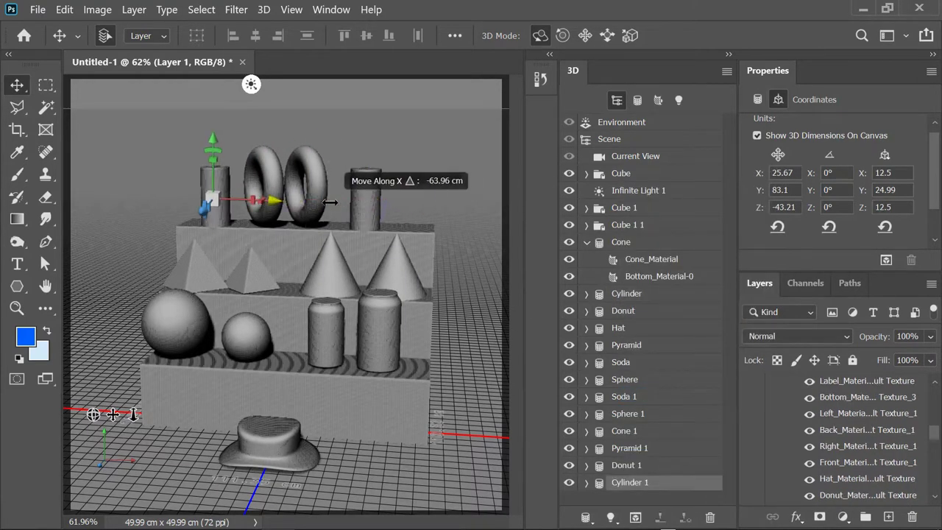
pyautogui.click(625, 293)
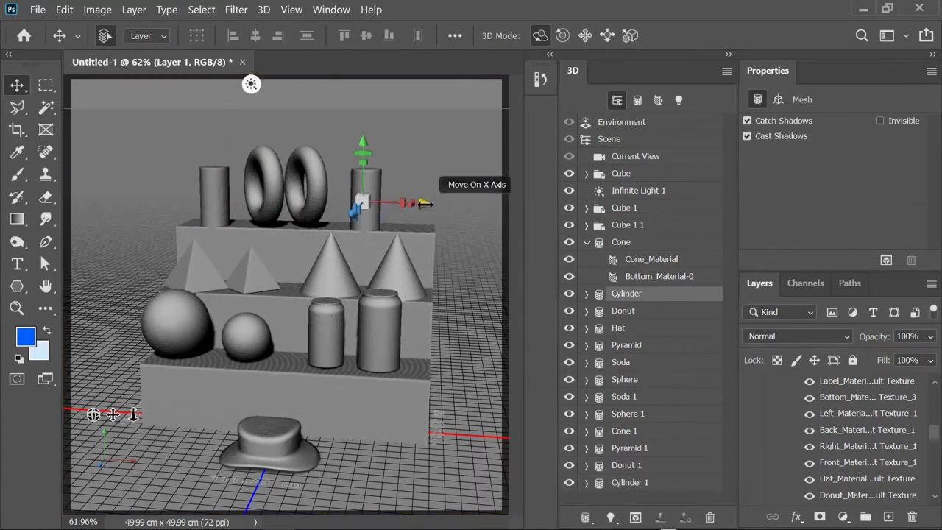
pyautogui.moveTo(416, 203); pyautogui.dragTo(445, 205)
pyautogui.click(305, 184)
pyautogui.moveTo(253, 194); pyautogui.dragTo(276, 193)
# - Set the camera field of view to 75° and X to 0, reframing from higher and closer
pyautogui.moveTo(348, 197); pyautogui.dragTo(358, 202)
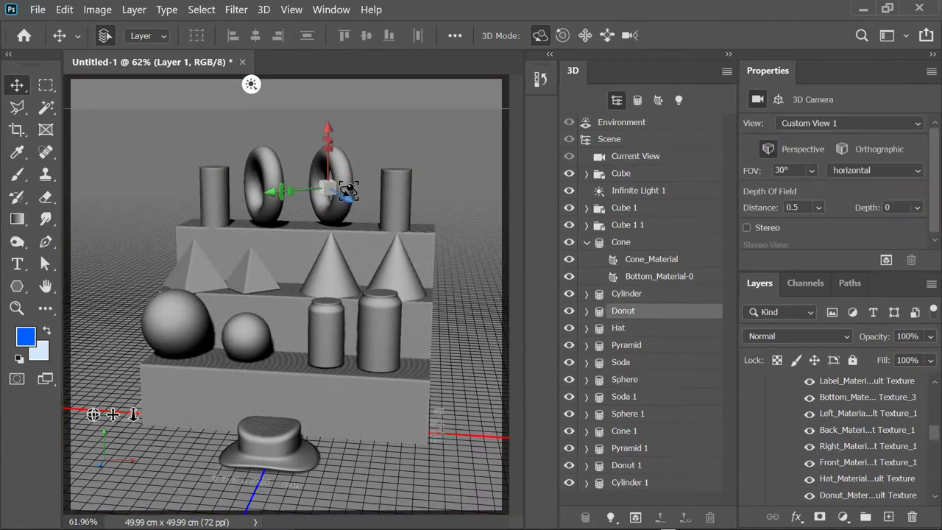
pyautogui.moveTo(94, 413); pyautogui.dragTo(95, 414)
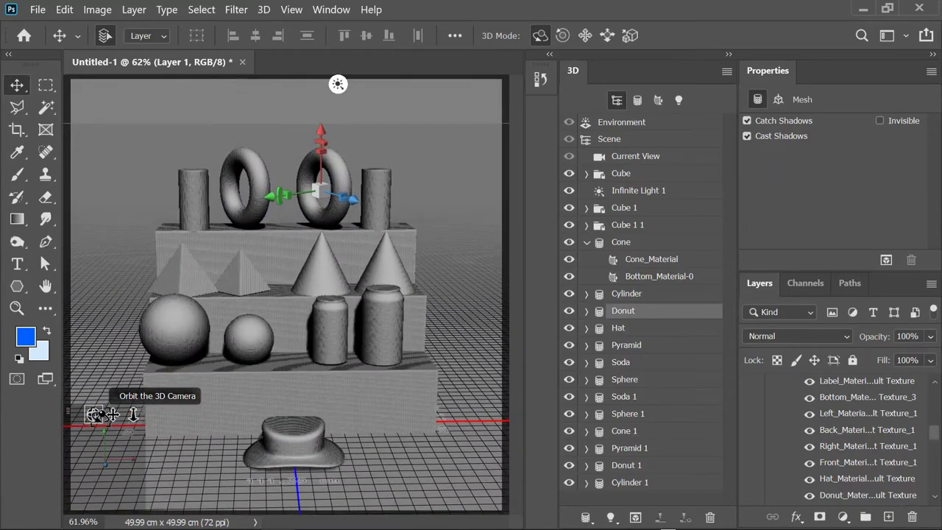
pyautogui.click(628, 158)
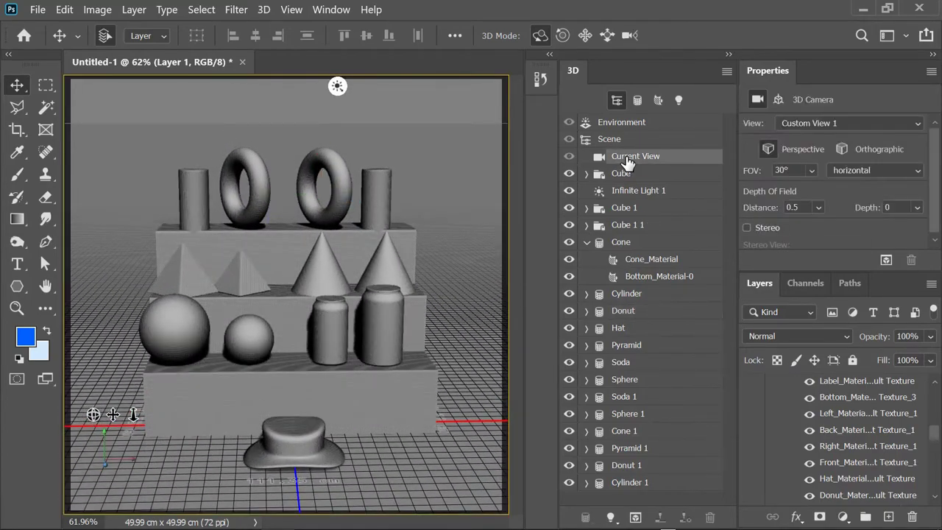
pyautogui.write('75')
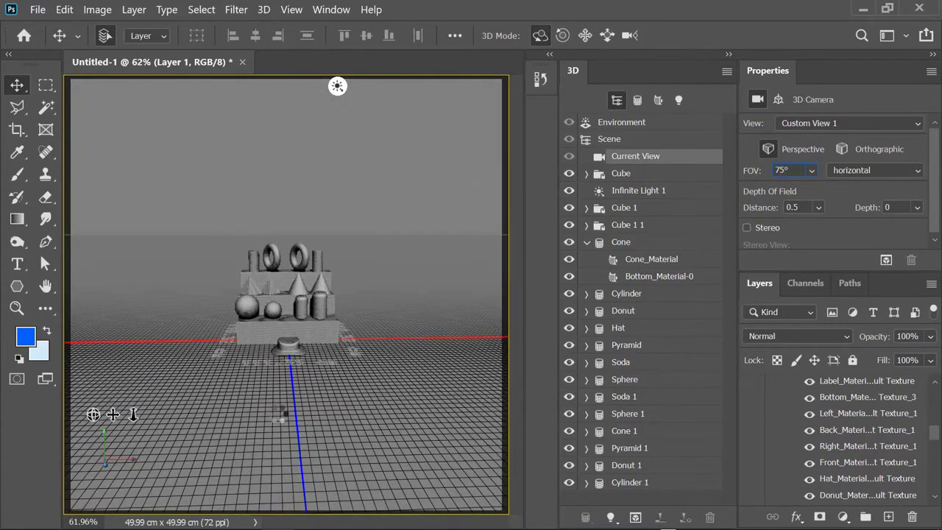
pyautogui.moveTo(133, 415)
pyautogui.mouseDown()
pyautogui.moveTo(93, 414)
pyautogui.moveTo(106, 412)
pyautogui.mouseUp()
pyautogui.click(778, 98)
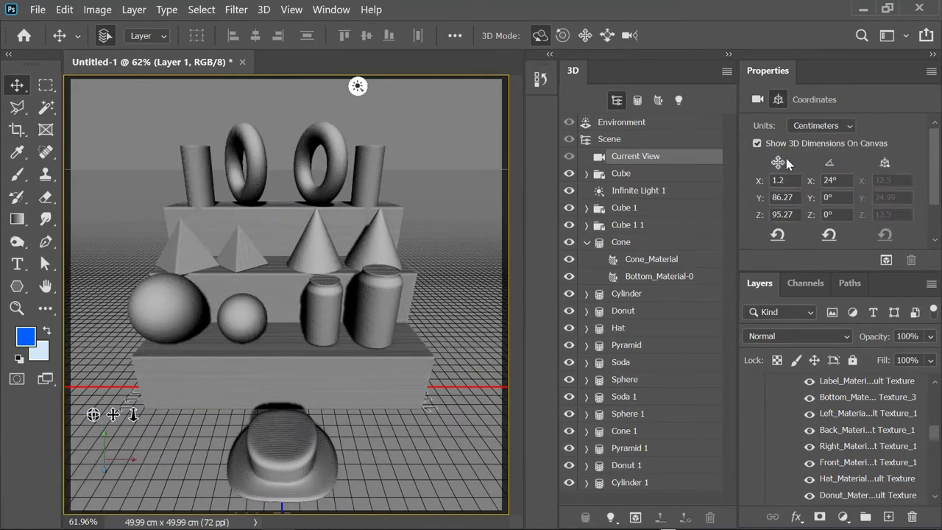
pyautogui.write('0')
pyautogui.press('Return')
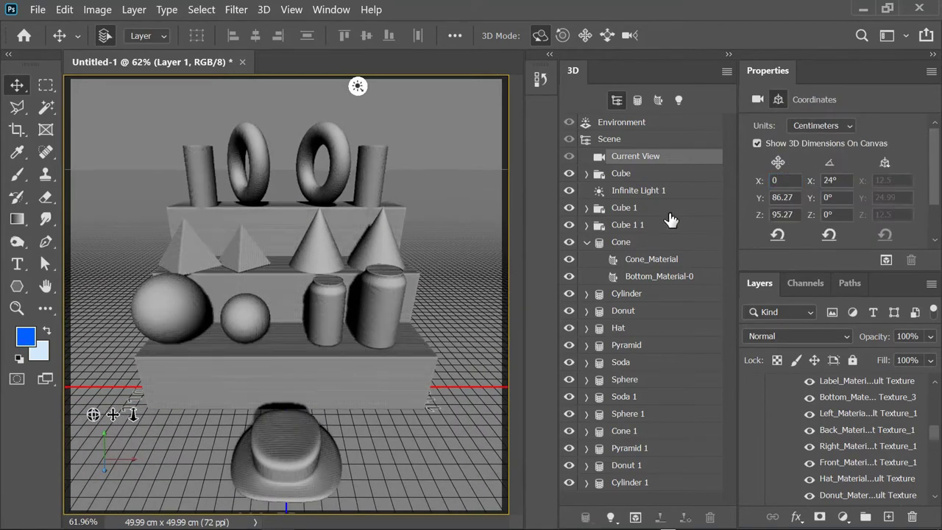
pyautogui.moveTo(93, 411); pyautogui.dragTo(126, 415)
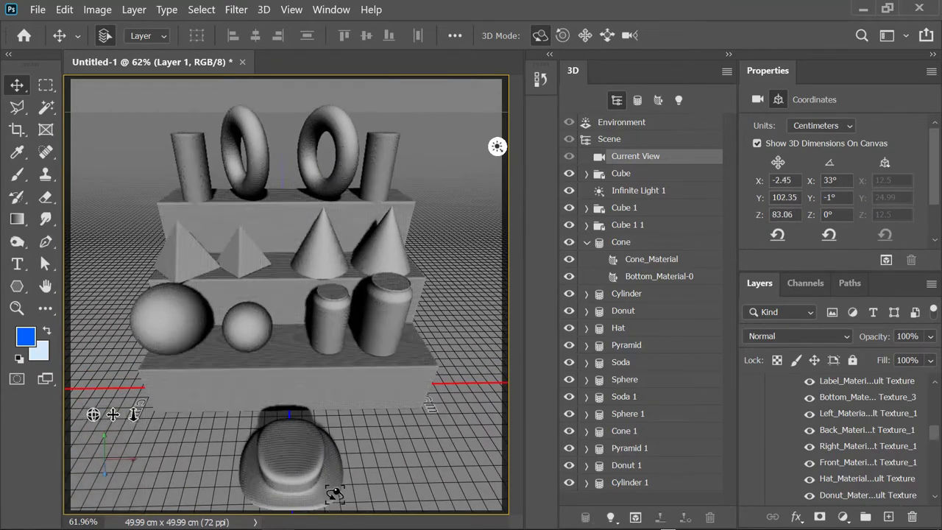
# - Centre the hat in front of the staircase at X 0.61, Z 28.09
pyautogui.click(331, 436)
pyautogui.moveTo(357, 471)
pyautogui.mouseDown()
pyautogui.moveTo(378, 456)
pyautogui.moveTo(407, 455)
pyautogui.mouseUp()
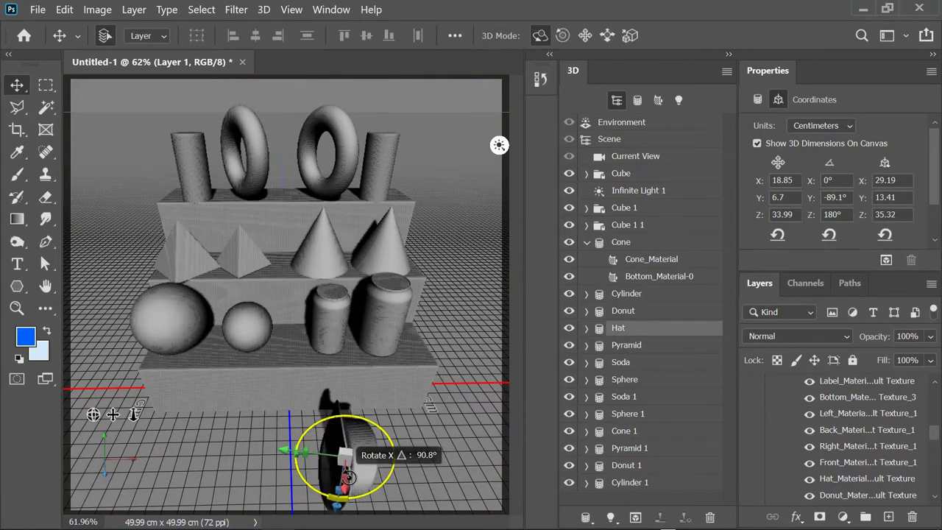
pyautogui.moveTo(357, 484)
pyautogui.mouseDown()
pyautogui.moveTo(341, 480)
pyautogui.moveTo(346, 445)
pyautogui.mouseUp()
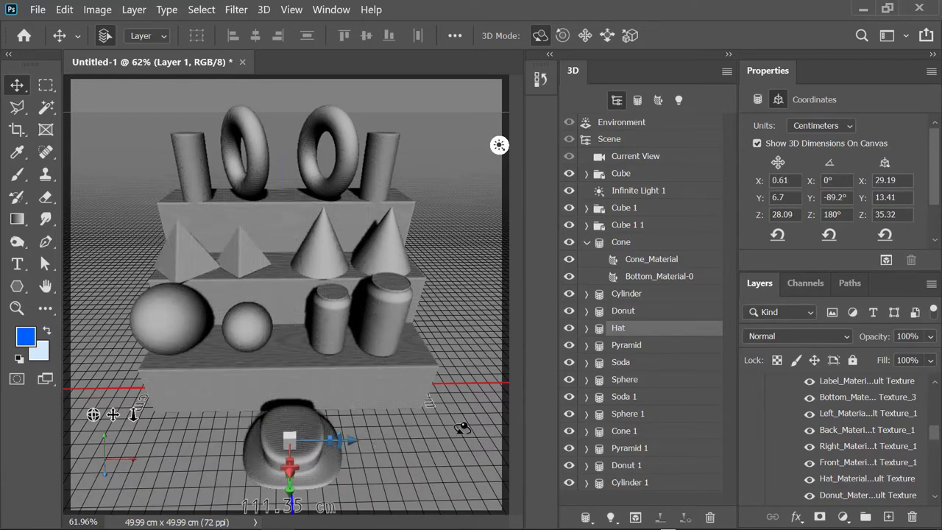
# - Save the current camera framing as the new 3D view Custom View 1
pyautogui.click(635, 156)
pyautogui.click(847, 124)
pyautogui.click(791, 254)
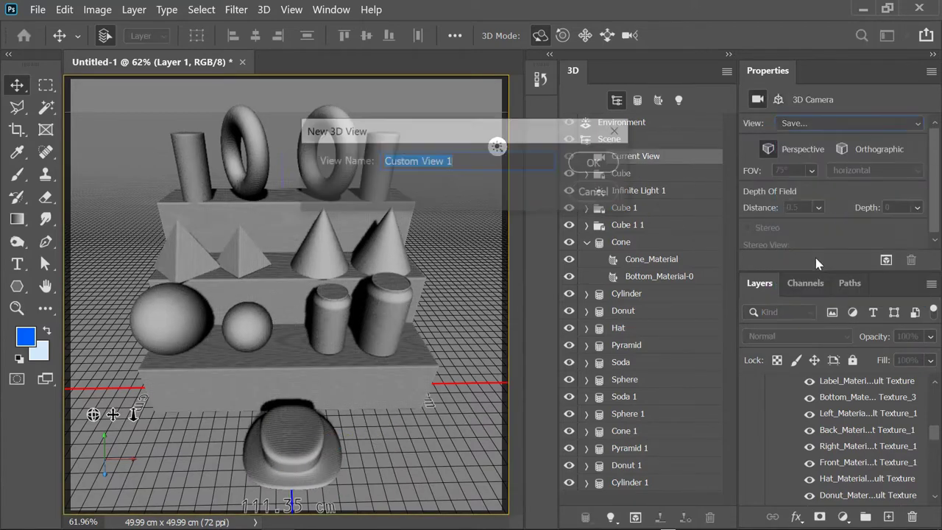
pyautogui.click(580, 168)
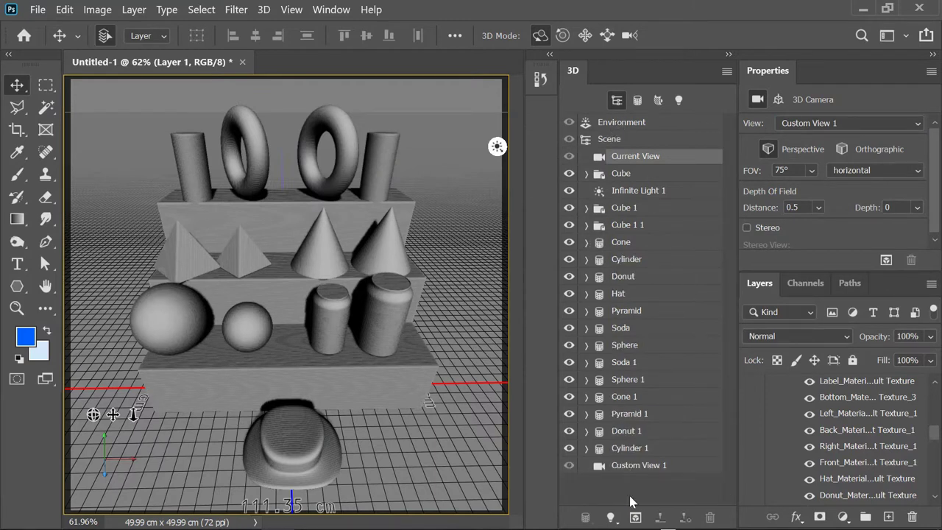
# - Lift the hat onto the lowest step, orbiting to check its placement
pyautogui.click(298, 451)
pyautogui.moveTo(298, 495); pyautogui.dragTo(291, 383)
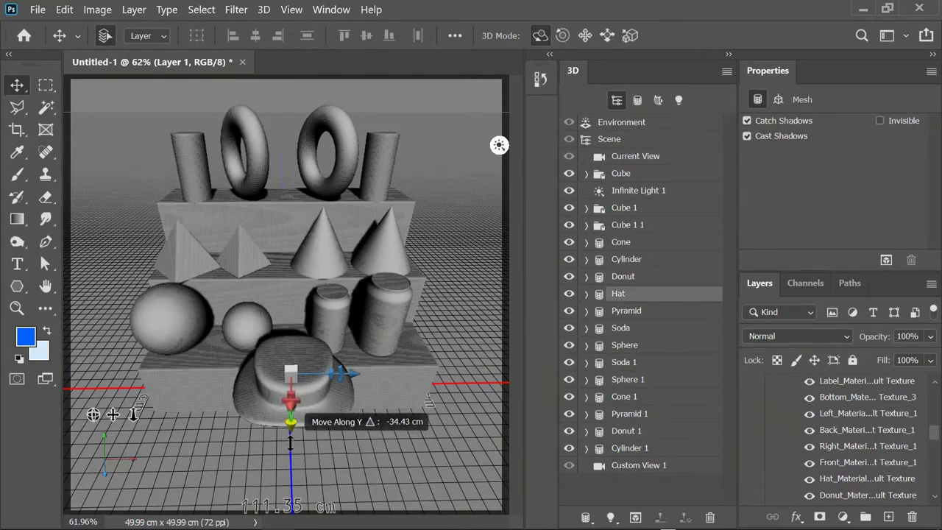
pyautogui.moveTo(110, 354); pyautogui.dragTo(438, 364)
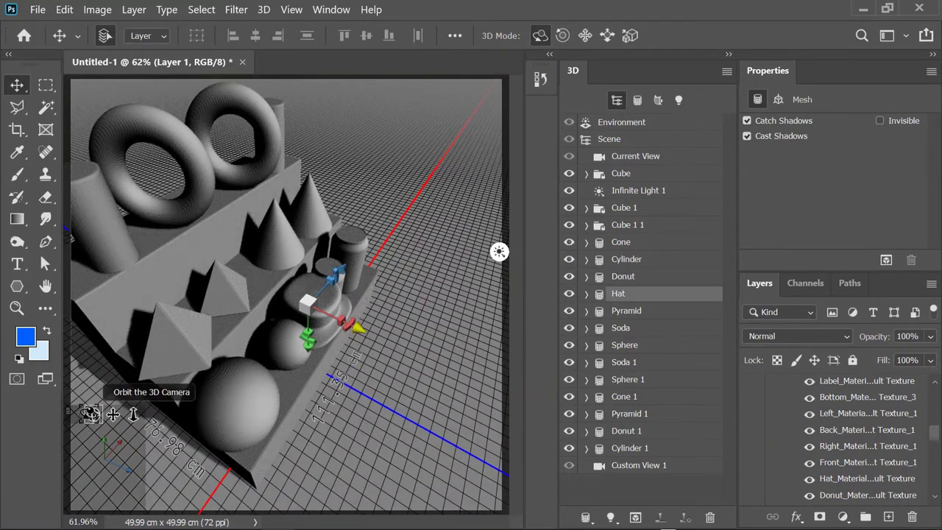
pyautogui.moveTo(93, 414); pyautogui.dragTo(70, 401)
pyautogui.moveTo(278, 378); pyautogui.dragTo(274, 389)
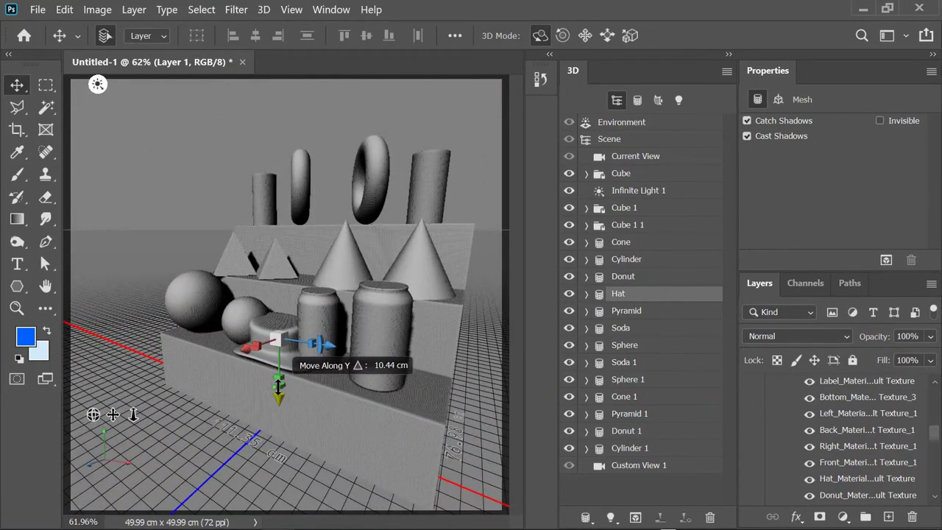
pyautogui.moveTo(93, 415); pyautogui.dragTo(117, 412)
# - Slide the middle soda can right and the small sphere left beside the hat
pyautogui.click(431, 324)
pyautogui.click(371, 316)
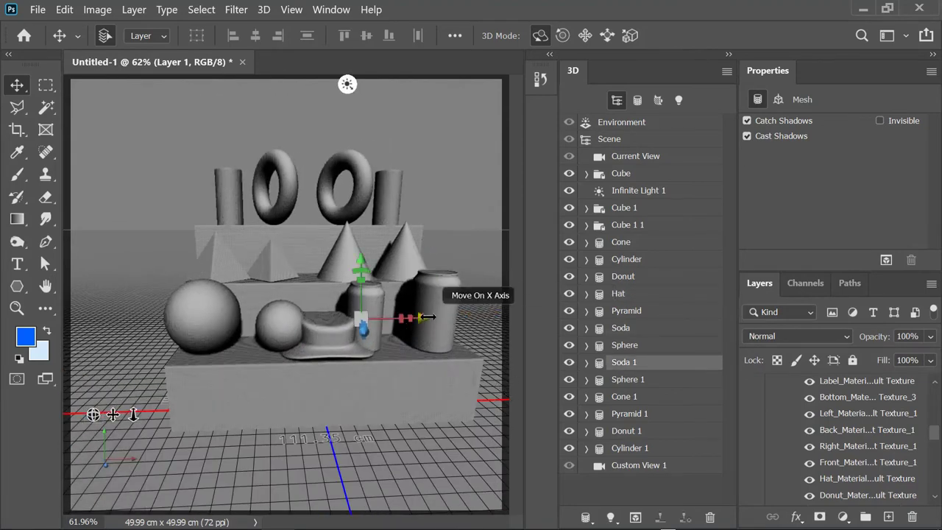
pyautogui.moveTo(403, 318); pyautogui.dragTo(429, 318)
pyautogui.click(280, 320)
pyautogui.click(325, 329)
pyautogui.click(279, 321)
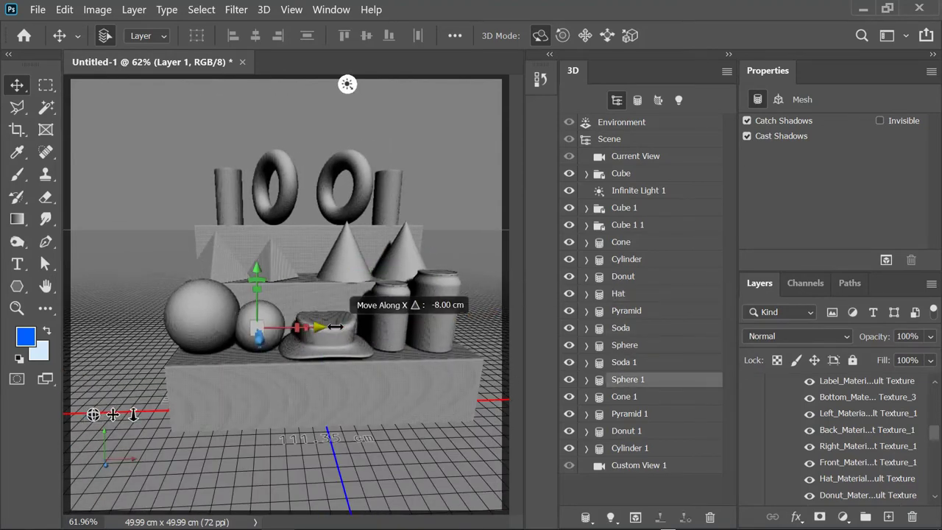
pyautogui.moveTo(257, 295); pyautogui.dragTo(147, 366)
pyautogui.moveTo(93, 414); pyautogui.dragTo(93, 403)
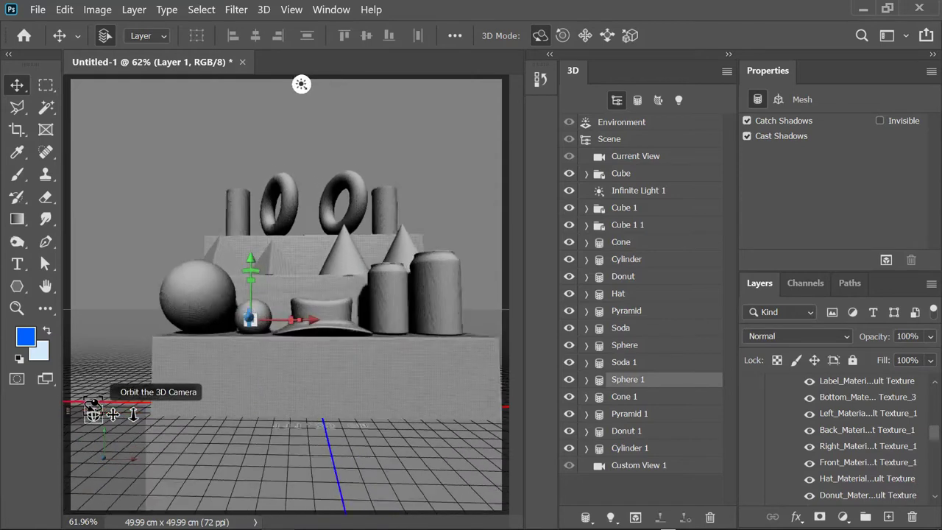
# - Switch the camera to the Front view, move it closer, and nudge the hat
pyautogui.click(635, 156)
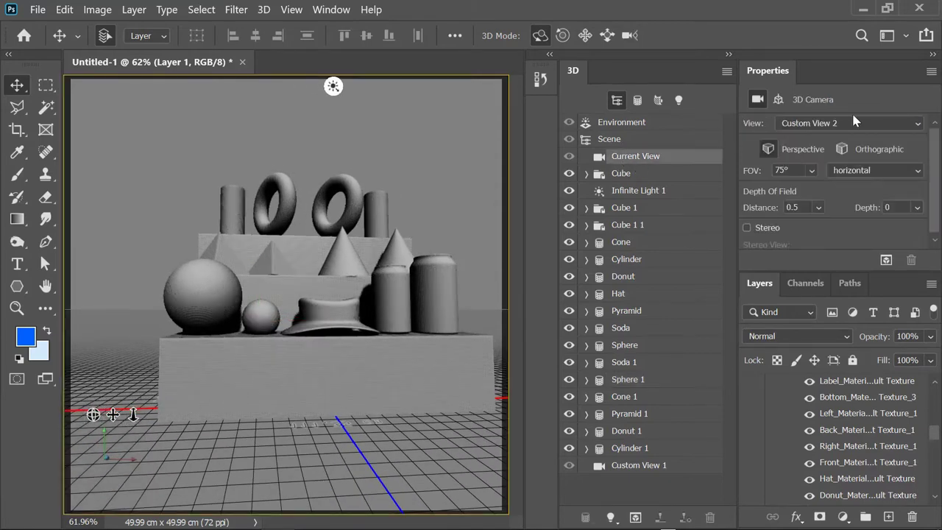
pyautogui.click(846, 122)
pyautogui.click(799, 215)
pyautogui.moveTo(133, 414); pyautogui.dragTo(134, 390)
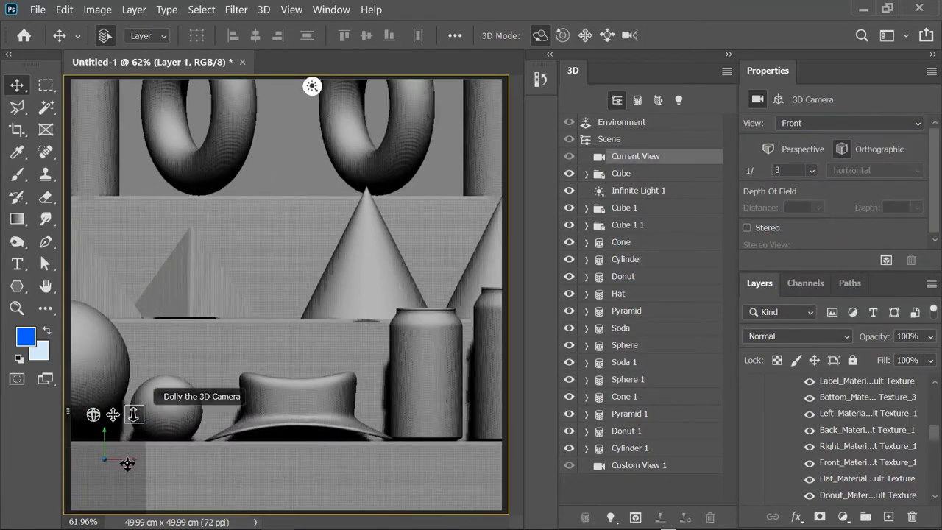
pyautogui.click(295, 412)
pyautogui.moveTo(297, 464); pyautogui.dragTo(504, 487)
# - Nudge the left soda can right and raise the small and large spheres slightly
pyautogui.click(435, 383)
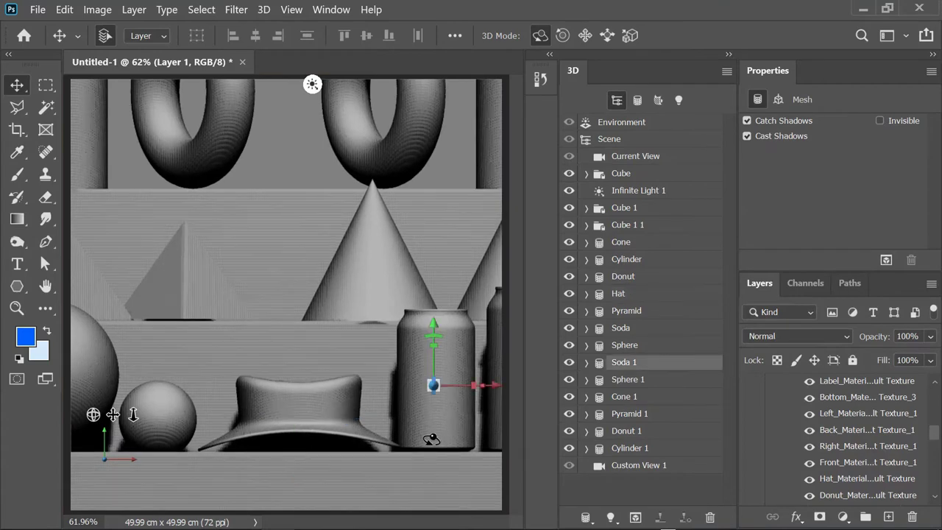
pyautogui.moveTo(482, 385); pyautogui.dragTo(489, 385)
pyautogui.click(158, 412)
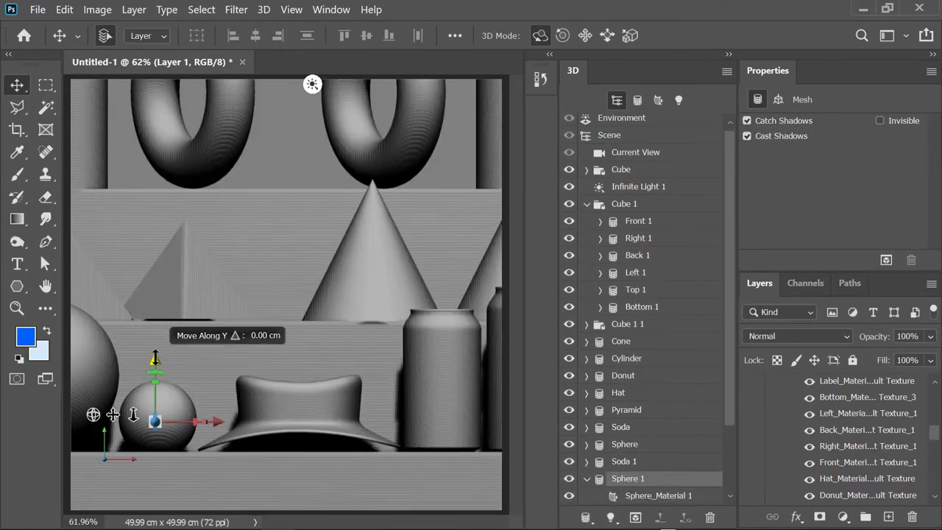
pyautogui.moveTo(155, 361); pyautogui.dragTo(155, 354)
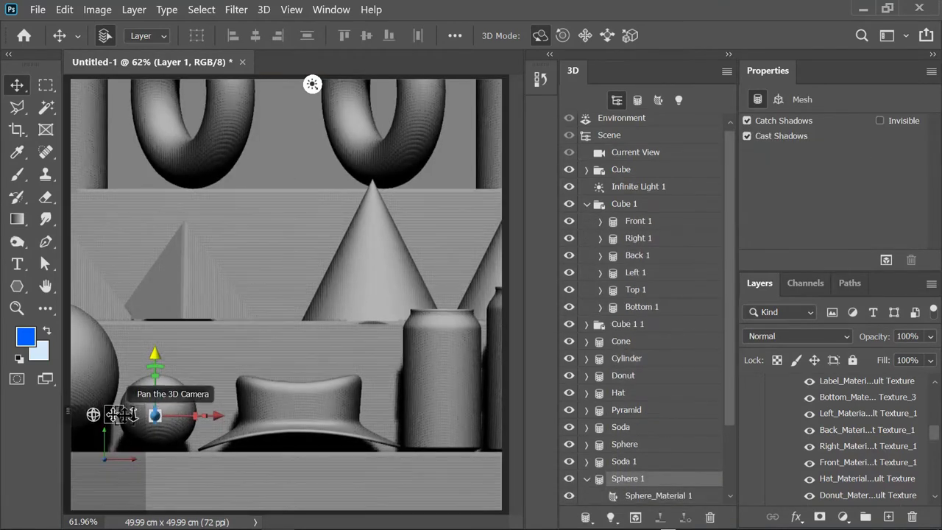
pyautogui.moveTo(121, 414); pyautogui.dragTo(204, 395)
pyautogui.click(179, 346)
pyautogui.moveTo(177, 318); pyautogui.dragTo(182, 313)
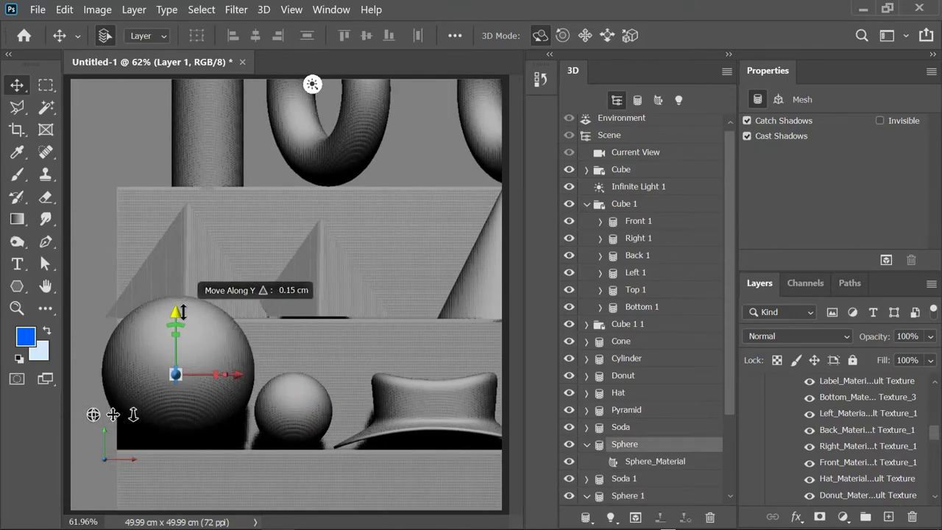
# - Preview the scene with the Normals render preset, then restore default rendering with outlines
pyautogui.click(610, 135)
pyautogui.click(854, 123)
pyautogui.click(832, 204)
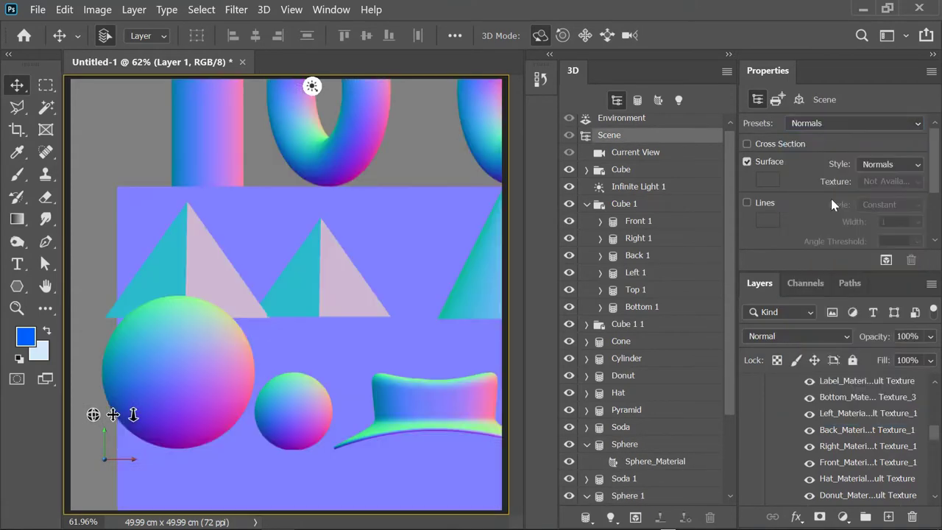
pyautogui.click(854, 123)
pyautogui.click(817, 149)
pyautogui.click(747, 202)
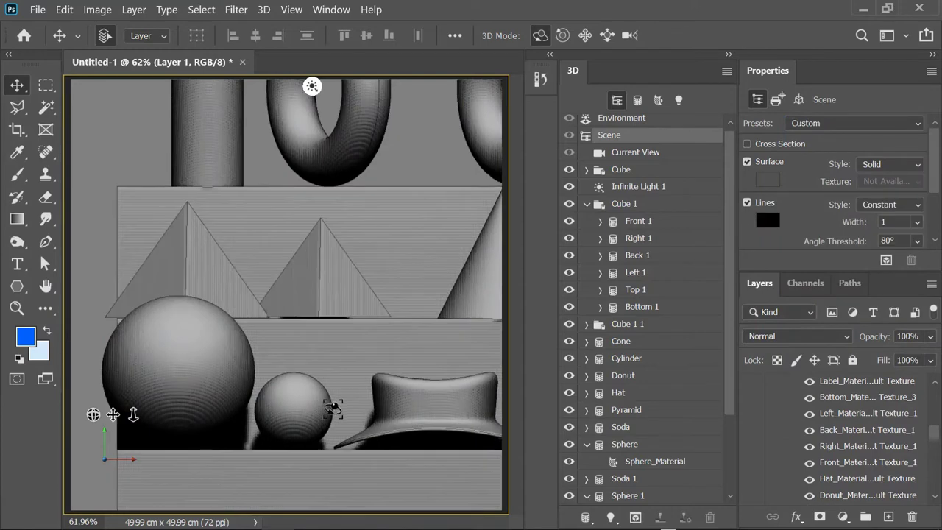
# - Nudge the middle pyramid, raise the right soda can 0.60 cm and raise the right cylinder
pyautogui.click(321, 265)
pyautogui.moveTo(316, 215); pyautogui.dragTo(316, 211)
pyautogui.moveTo(125, 415); pyautogui.dragTo(29, 415)
pyautogui.click(366, 372)
pyautogui.moveTo(365, 329); pyautogui.dragTo(366, 320)
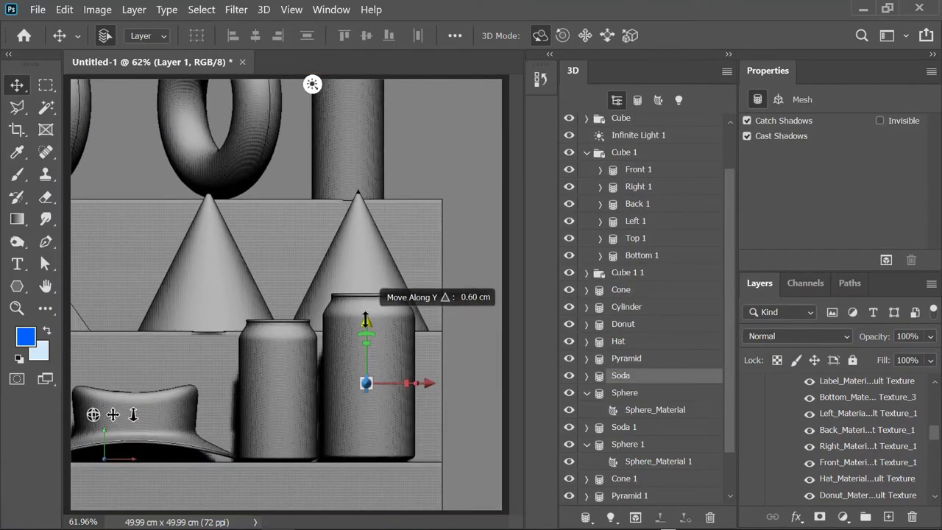
pyautogui.moveTo(113, 414); pyautogui.dragTo(164, 450)
pyautogui.click(376, 344)
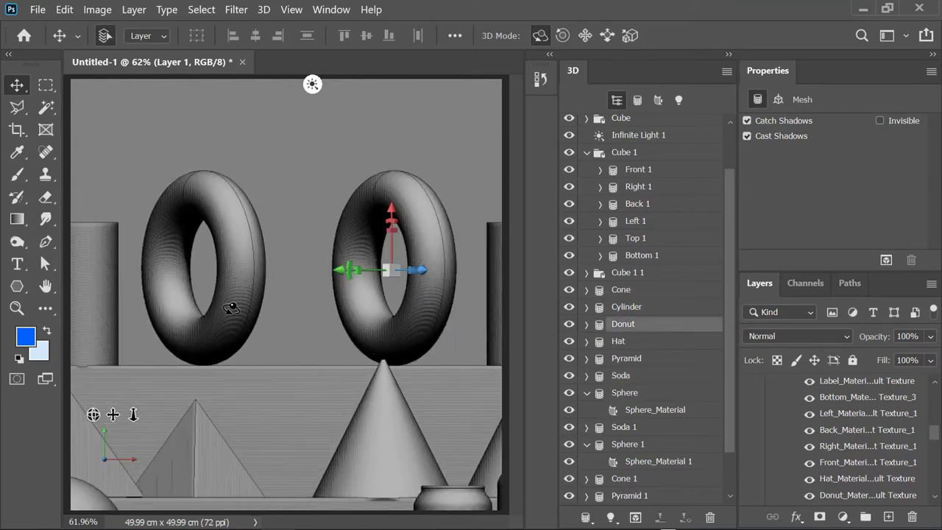
pyautogui.click(106, 328)
pyautogui.moveTo(81, 235); pyautogui.dragTo(83, 198)
# - Slide both soda cans along X to stand side by side, then pull the camera back
pyautogui.moveTo(113, 415)
pyautogui.mouseDown()
pyautogui.moveTo(149, 343)
pyautogui.moveTo(113, 353)
pyautogui.moveTo(349, 366)
pyautogui.mouseUp()
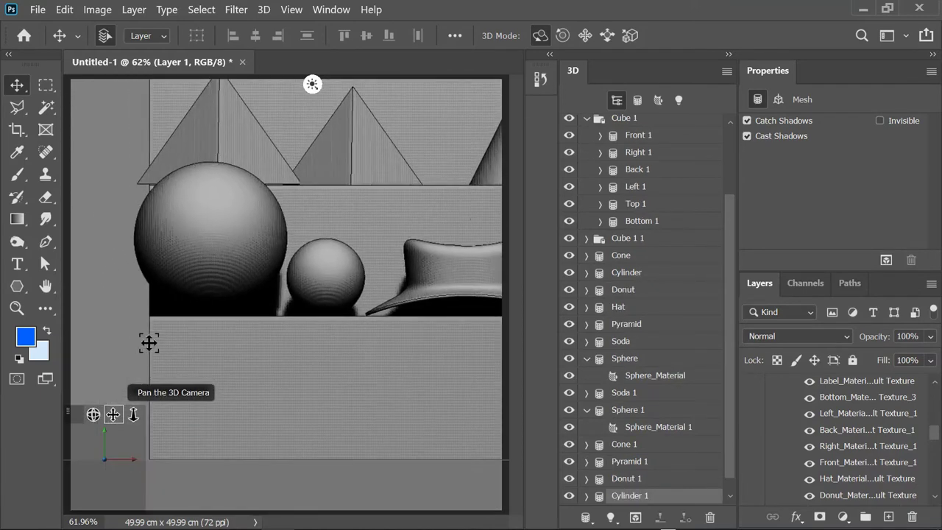
pyautogui.click(348, 366)
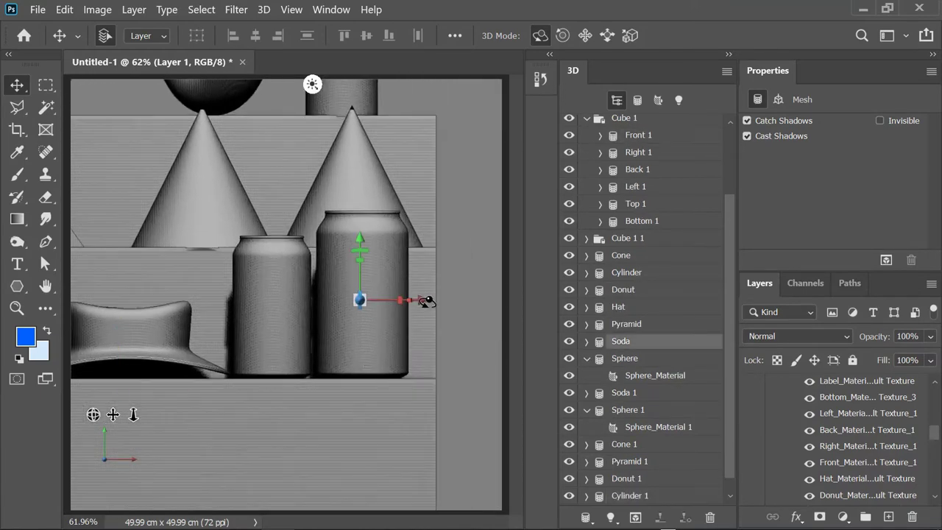
pyautogui.click(292, 314)
pyautogui.click(368, 327)
pyautogui.click(431, 300)
pyautogui.click(390, 310)
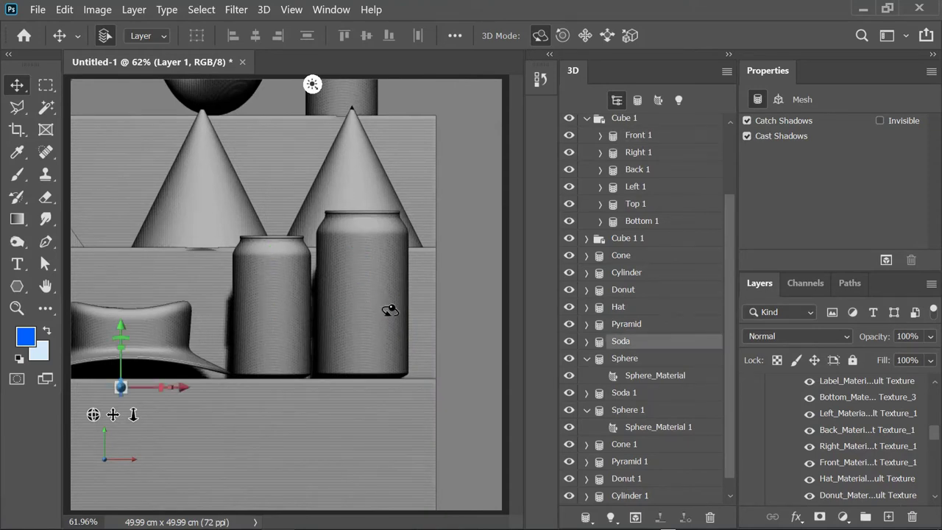
pyautogui.moveTo(441, 297); pyautogui.dragTo(431, 301)
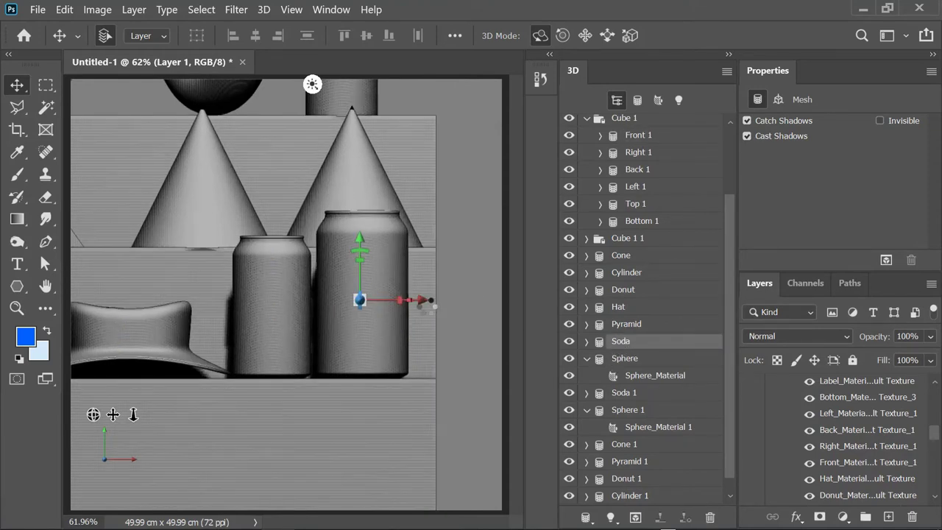
pyautogui.click(347, 341)
pyautogui.moveTo(316, 312); pyautogui.dragTo(335, 311)
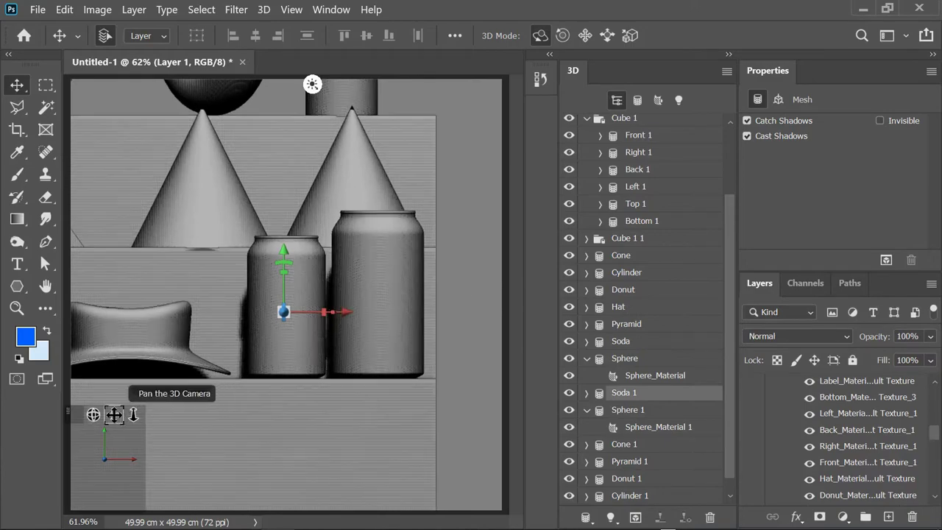
pyautogui.moveTo(133, 414); pyautogui.dragTo(125, 312)
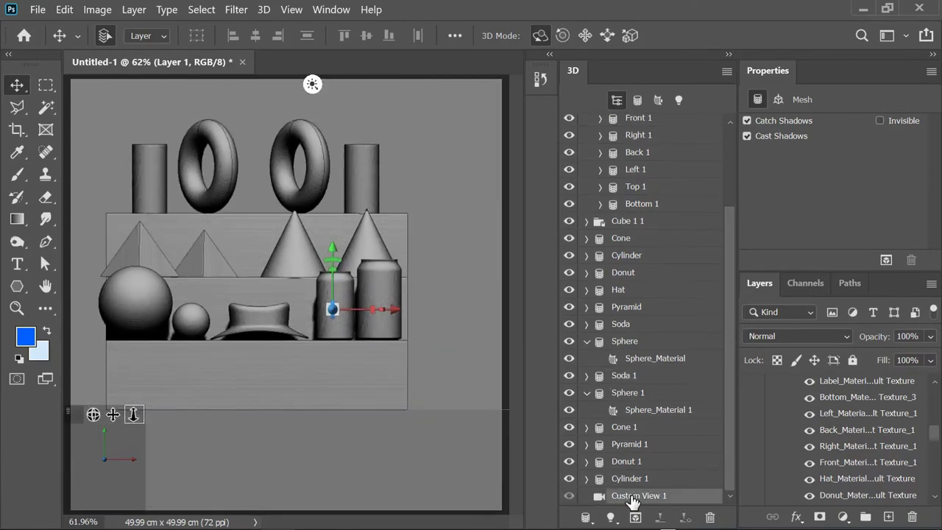
# - Set the camera's X position to 0 and its Y rotation to 0
pyautogui.moveTo(93, 415)
pyautogui.mouseDown()
pyautogui.moveTo(132, 418)
pyautogui.moveTo(93, 414)
pyautogui.mouseUp()
pyautogui.click(728, 54)
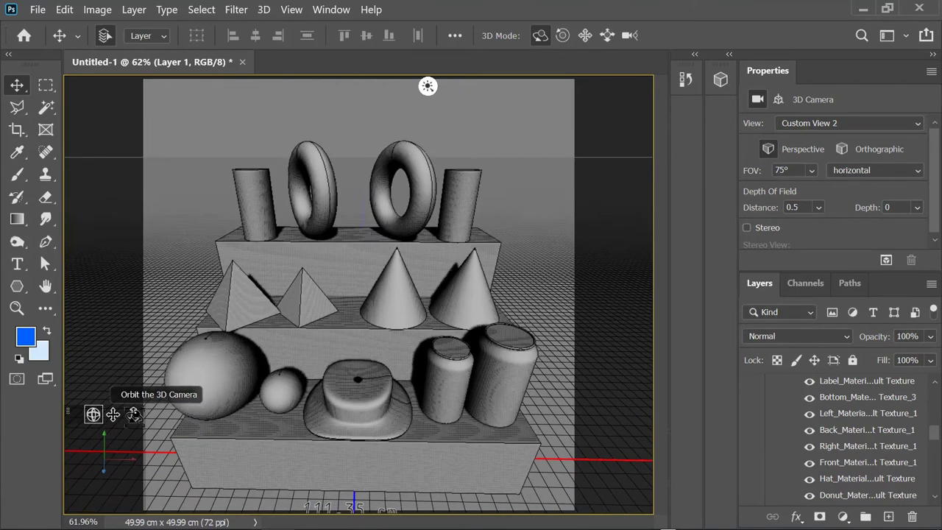
pyautogui.click(778, 100)
pyautogui.click(729, 53)
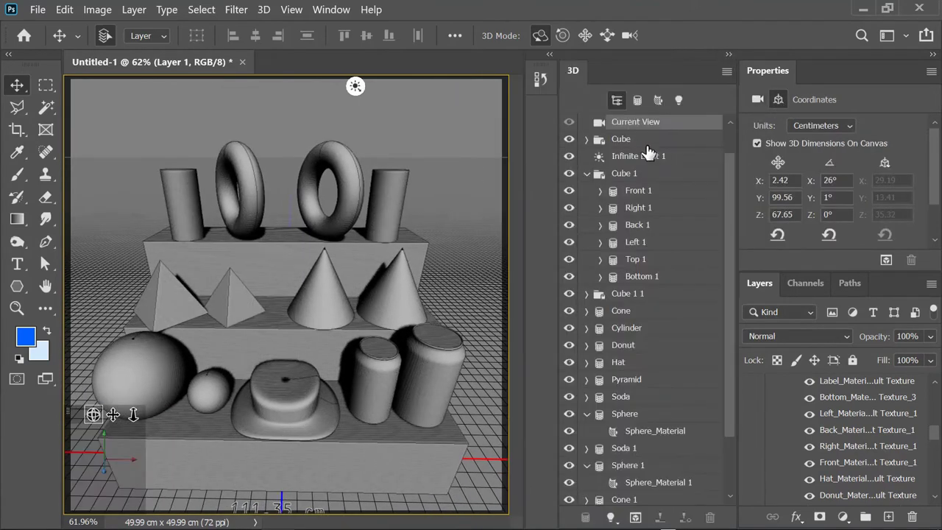
pyautogui.write('0')
pyautogui.click(837, 199)
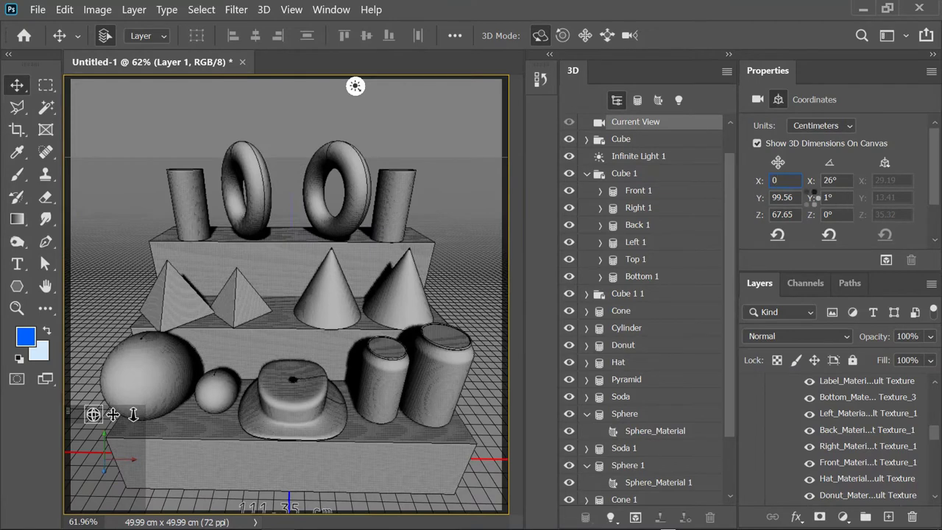
pyautogui.write('0')
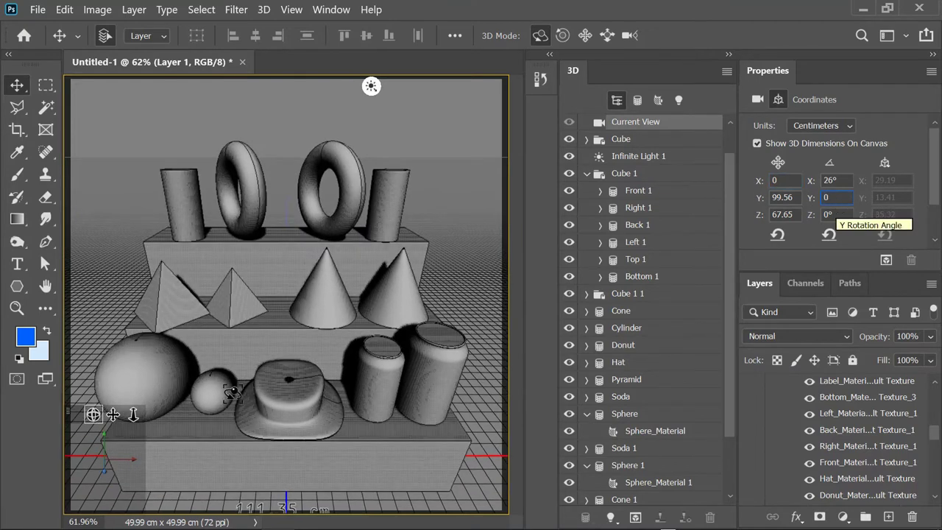
# - Set a mm lens field of view of 100 and dolly the camera back
pyautogui.click(756, 100)
pyautogui.write('100')
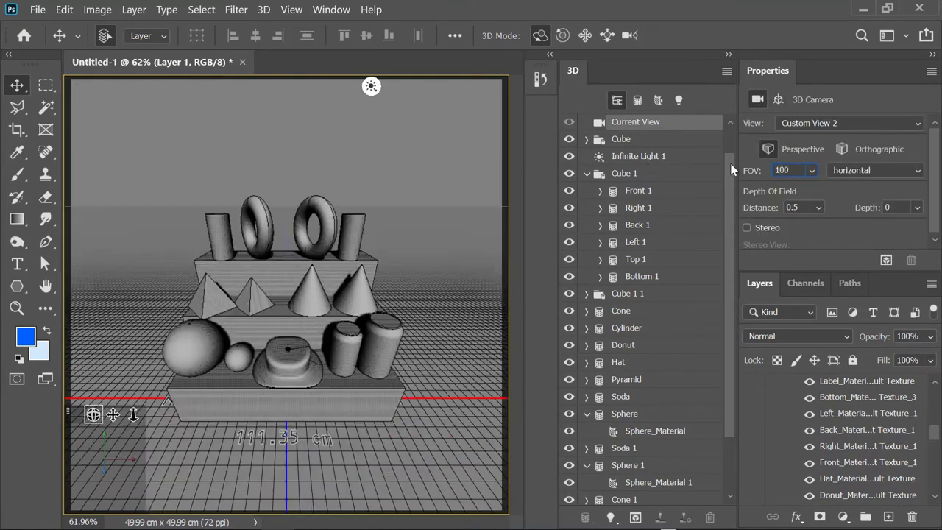
pyautogui.click(918, 170)
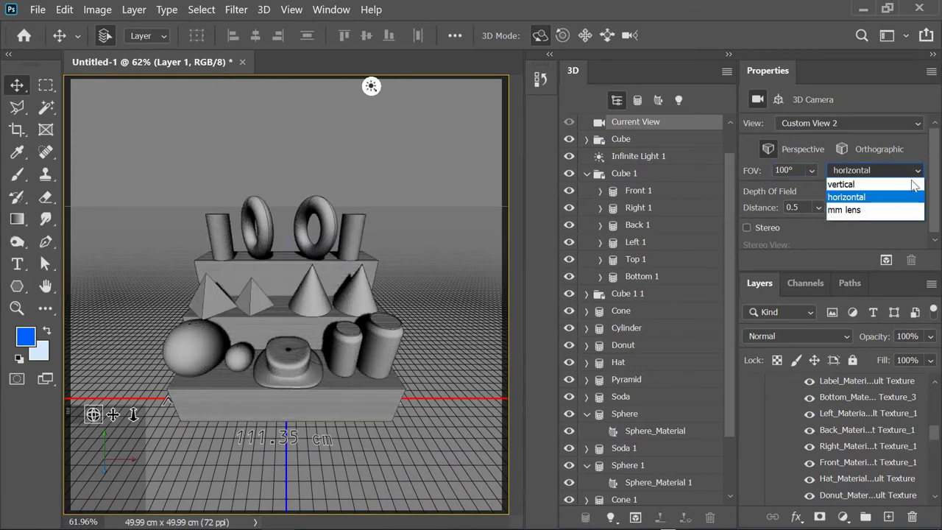
pyautogui.click(844, 210)
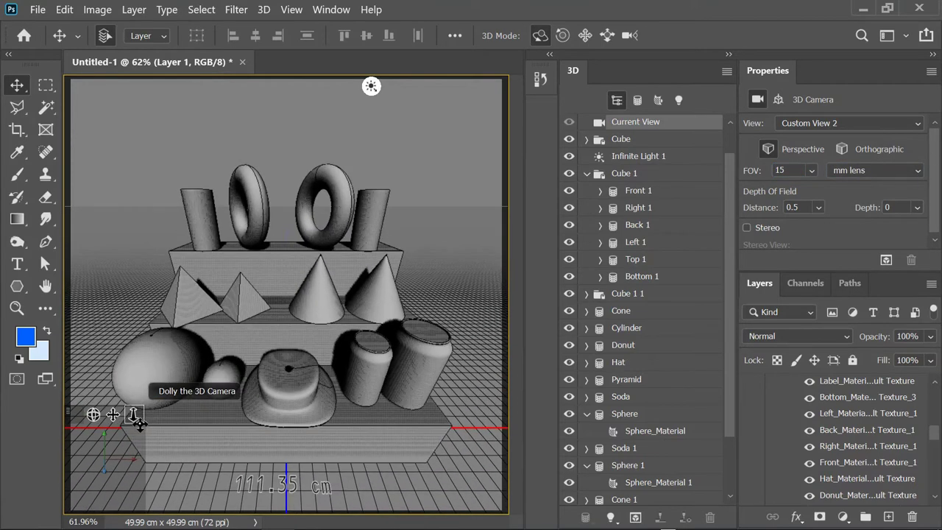
pyautogui.write('100')
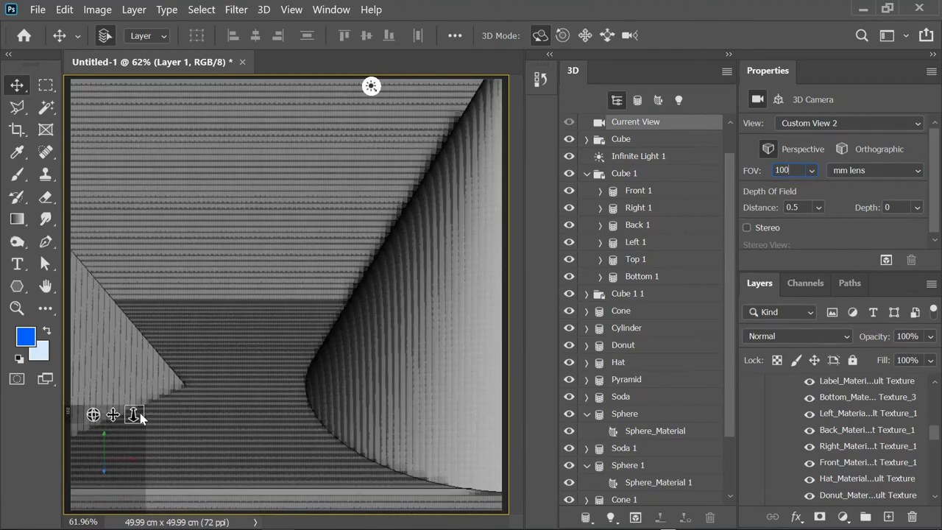
pyautogui.moveTo(140, 418); pyautogui.dragTo(114, 412)
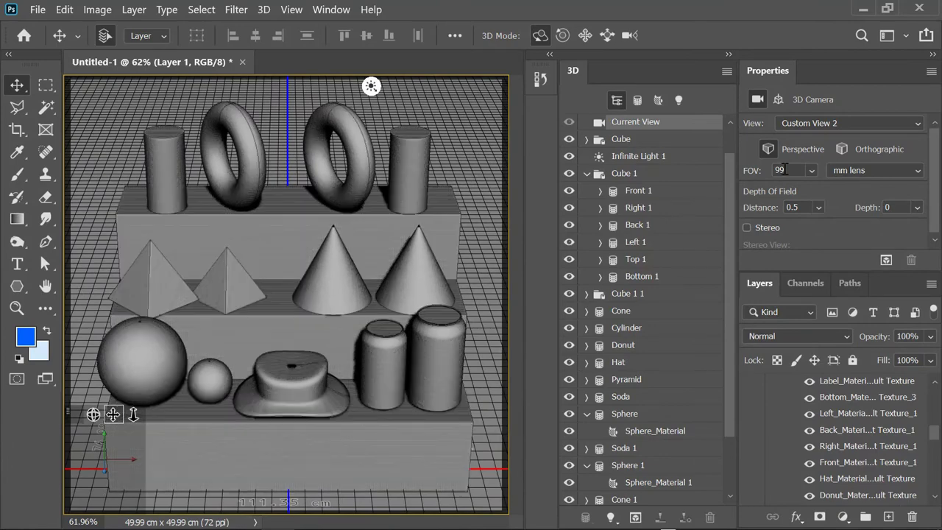
# - Set the camera field of view to 75, dolly in, and set camera X position to 0
pyautogui.moveTo(748, 171); pyautogui.dragTo(730, 171)
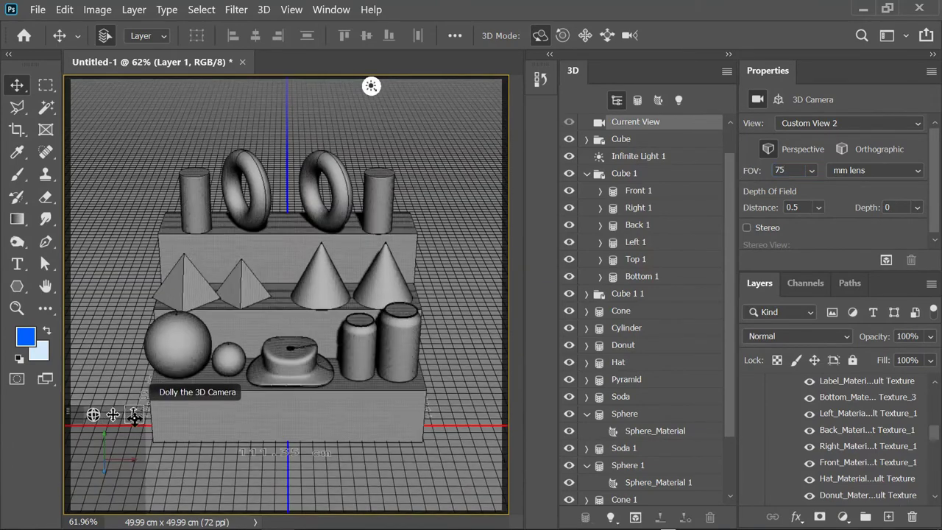
pyautogui.moveTo(134, 415); pyautogui.dragTo(124, 467)
pyautogui.click(778, 99)
pyautogui.doubleClick(784, 180)
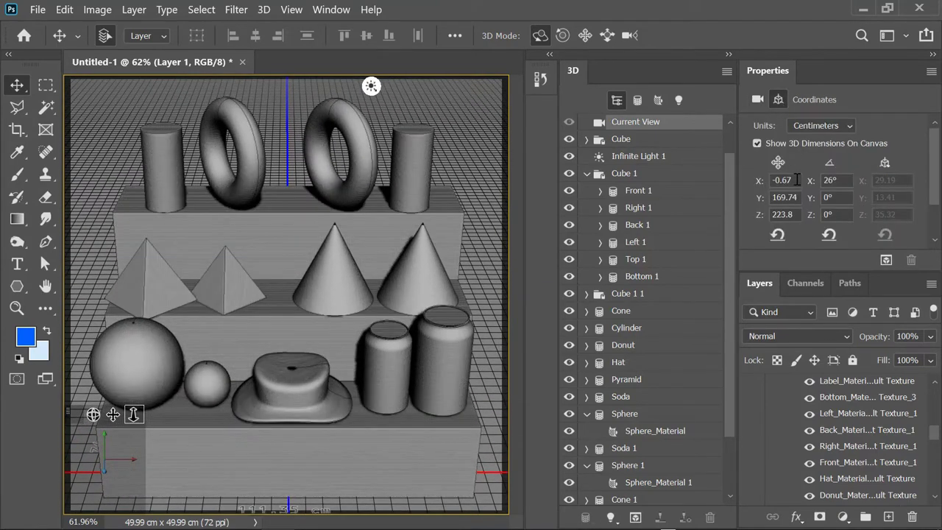
pyautogui.write('0')
pyautogui.press('Return')
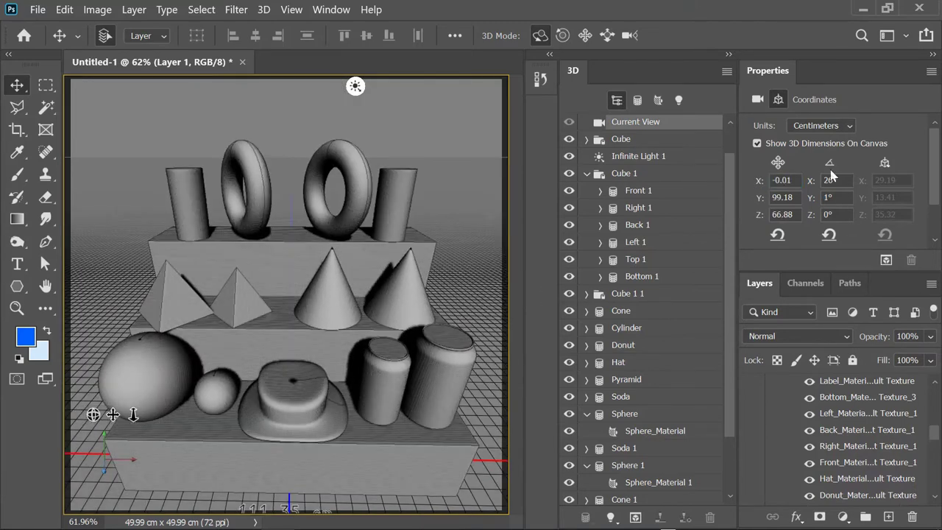
# - Re-apply field of view 75, dolly back to frame the whole scene, and zero camera X and Y rotation
pyautogui.click(754, 103)
pyautogui.write('75')
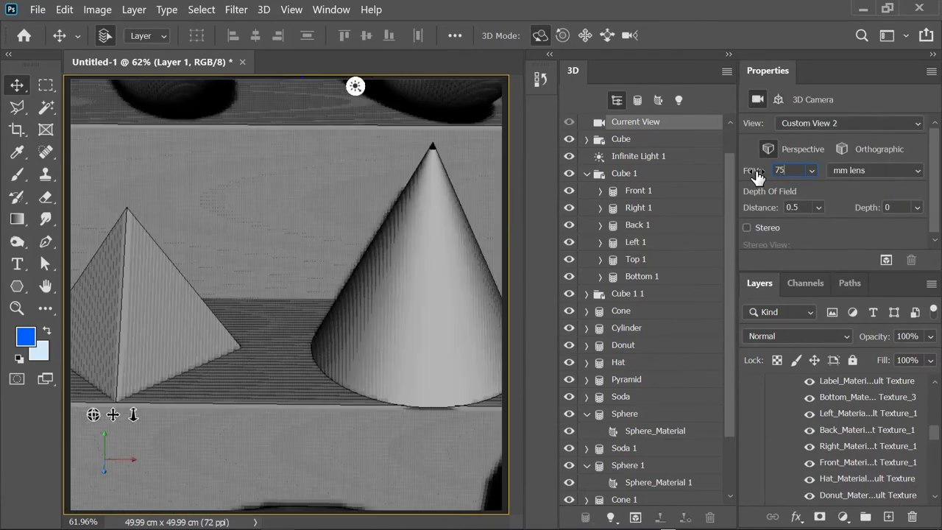
pyautogui.moveTo(134, 414); pyautogui.dragTo(109, 403)
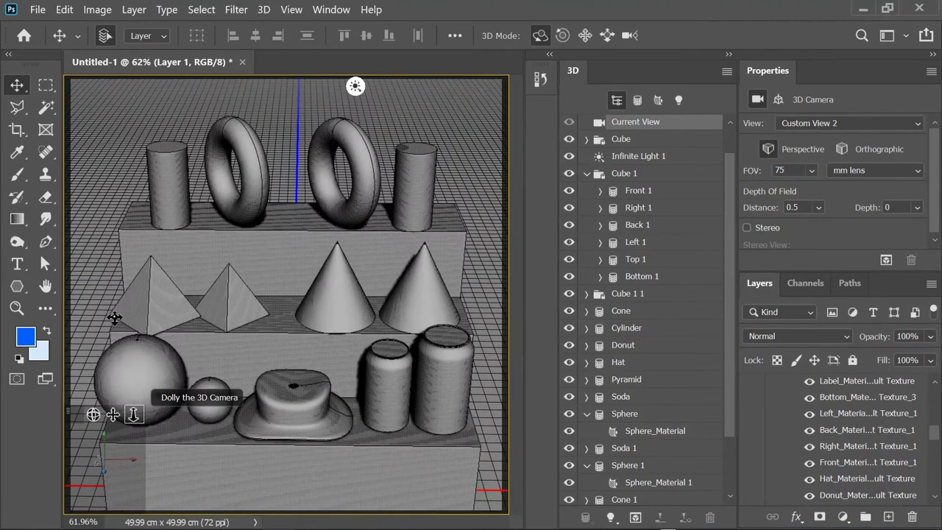
pyautogui.click(778, 102)
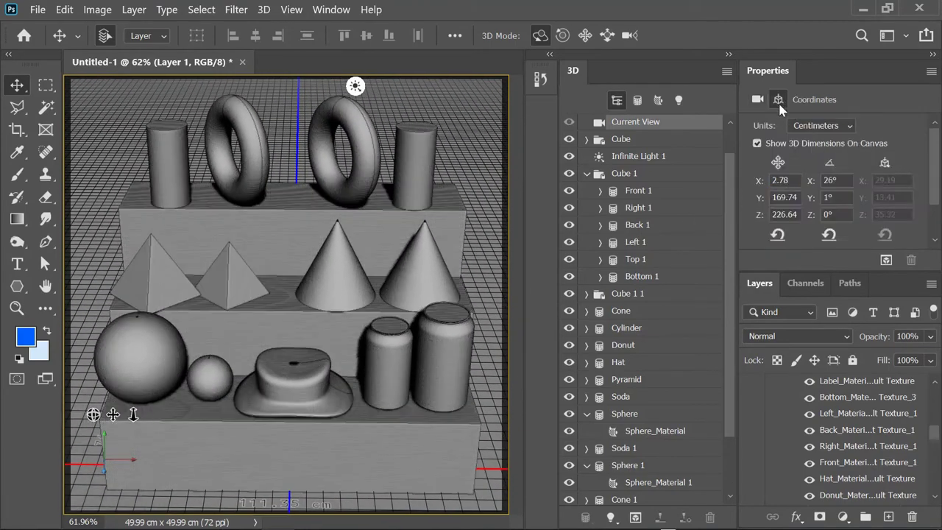
pyautogui.write('0')
pyautogui.click(829, 197)
pyautogui.write('0')
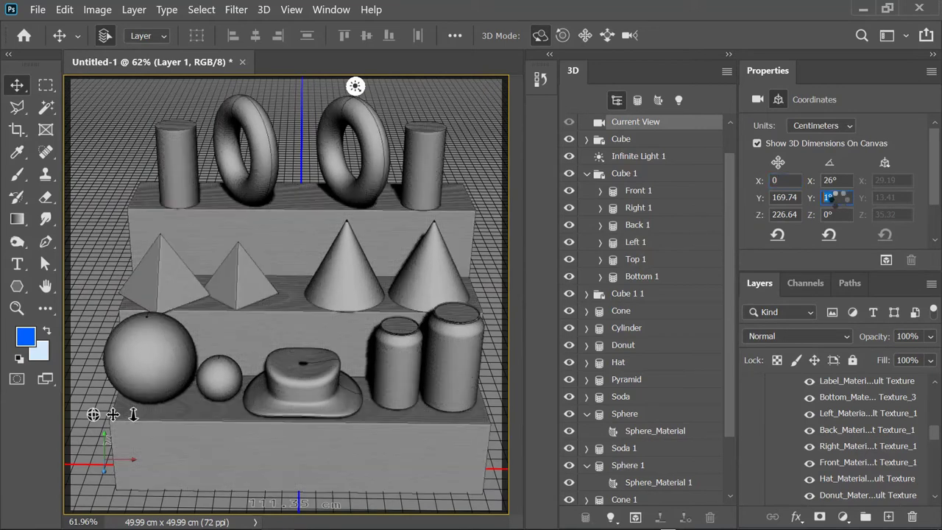
# - Collapse the scene list groups and the 3D panel, then bring up the 3D menu
pyautogui.scroll(2, 728, 231)
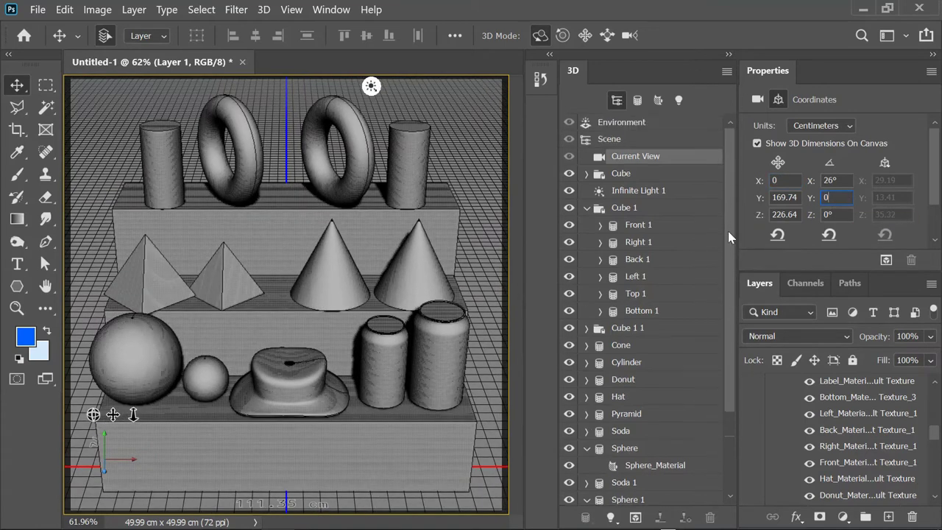
pyautogui.click(586, 208)
pyautogui.click(587, 345)
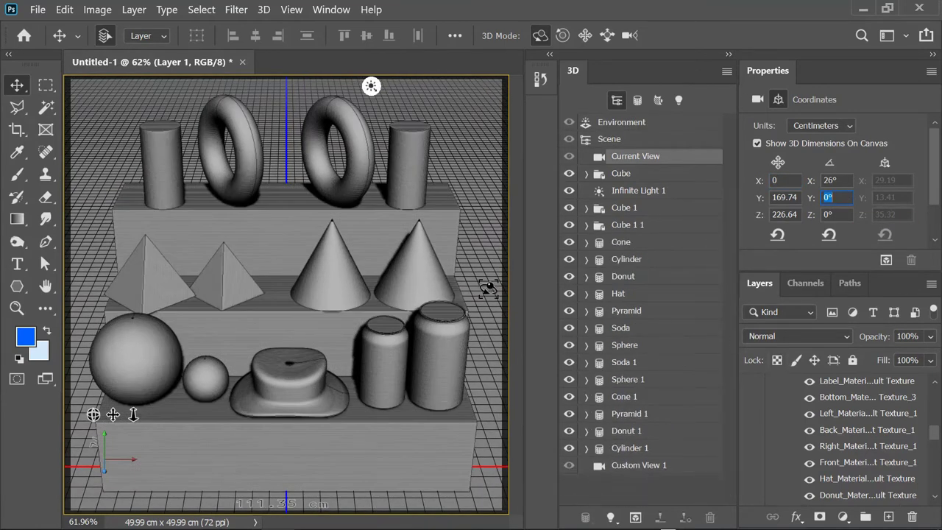
pyautogui.click(728, 57)
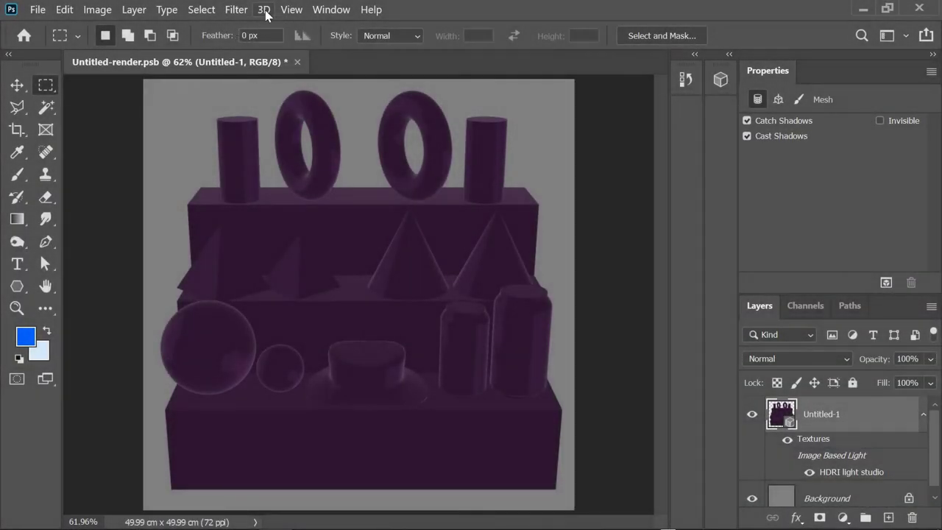
pyautogui.click(265, 11)
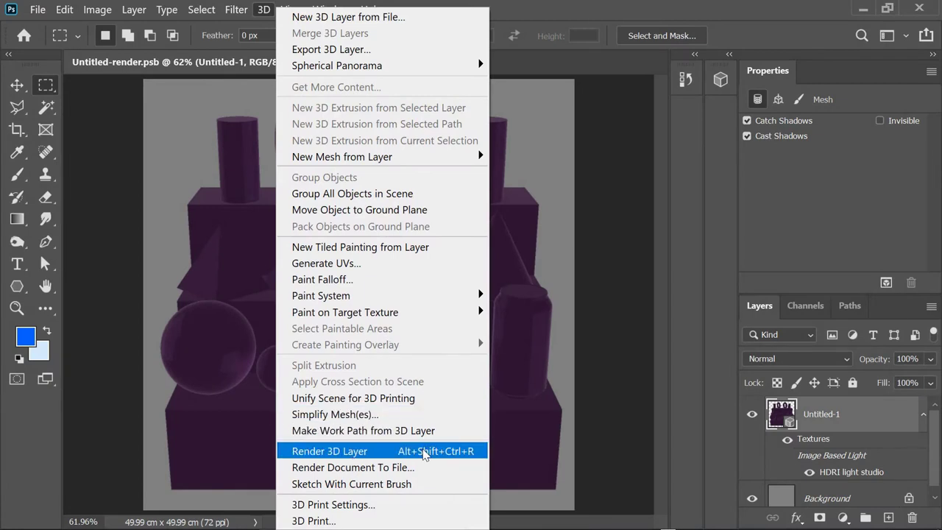
# - Run 3D > Render 3D Layer to produce the glossy pink staircase image
pyautogui.click(425, 453)
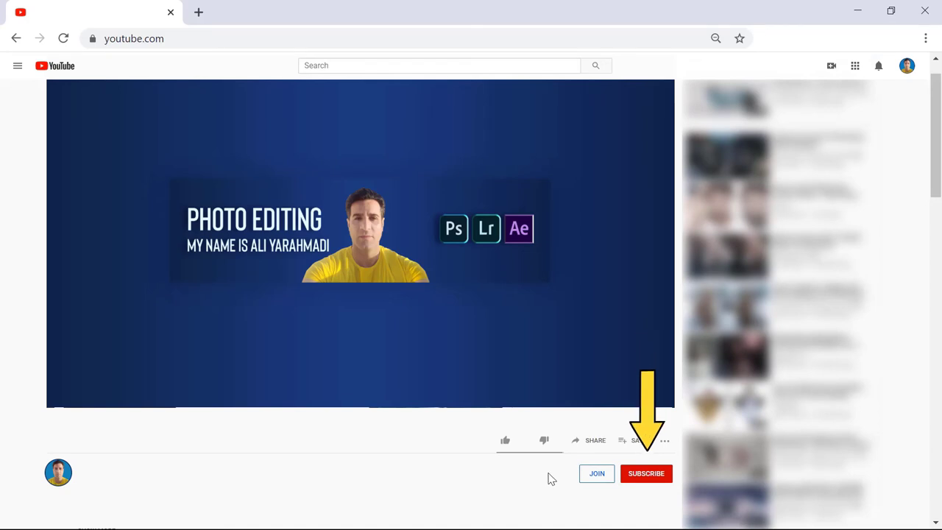
# - Subscribe to the channel and set its notification bell to All
pyautogui.click(646, 480)
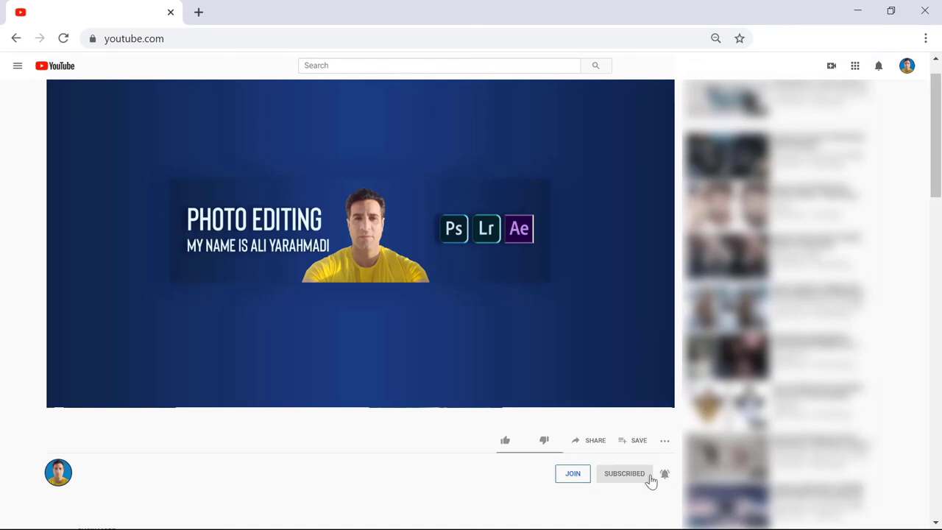
pyautogui.click(664, 478)
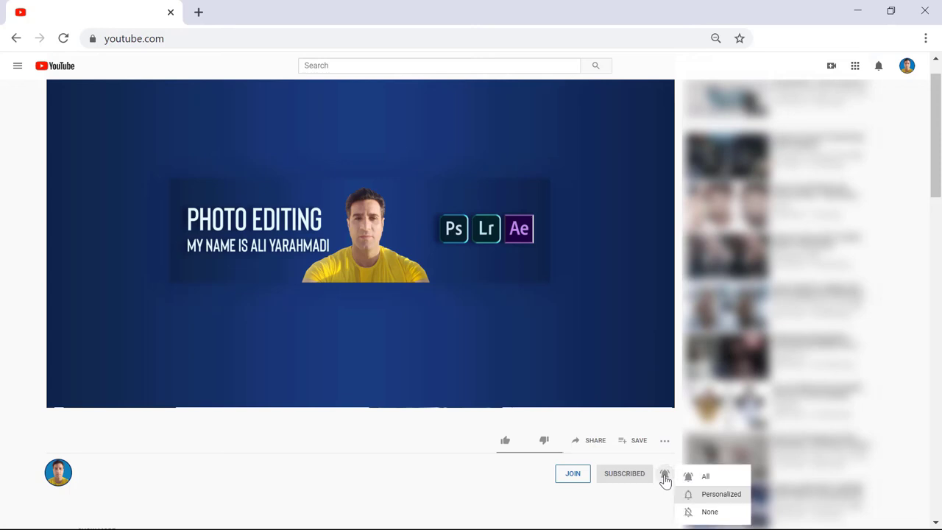
pyautogui.click(710, 478)
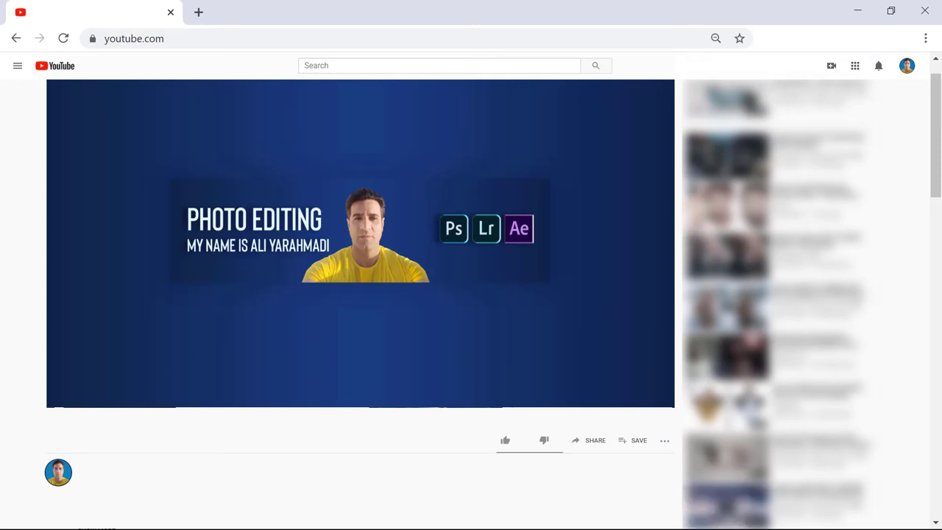